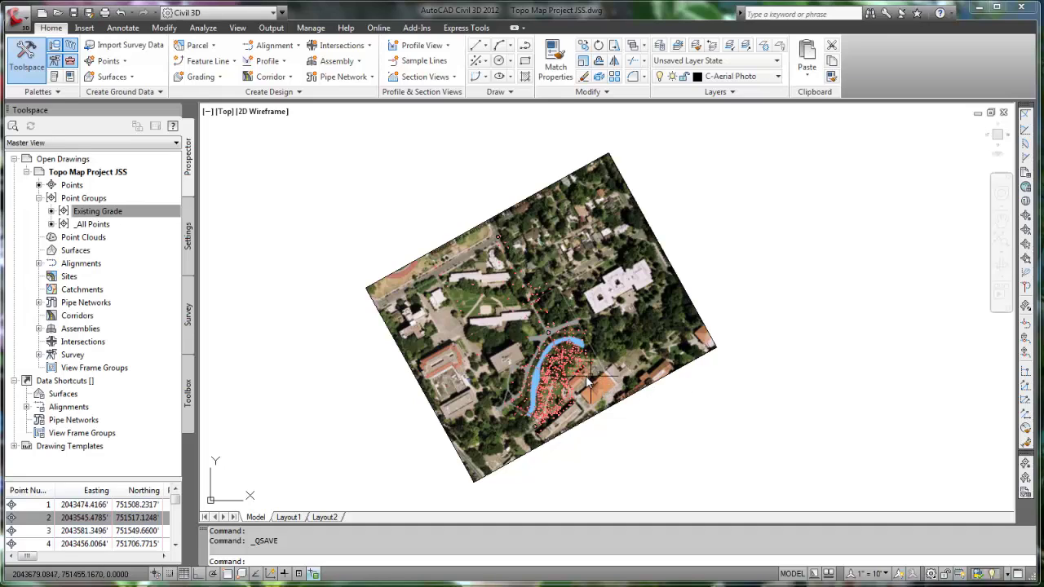
- Create a new layer named C-Breaklines and colour it green
{"action": "scroll", "coordinate": [548, 379], "scroll_direction": "up", "scroll_amount": 6}
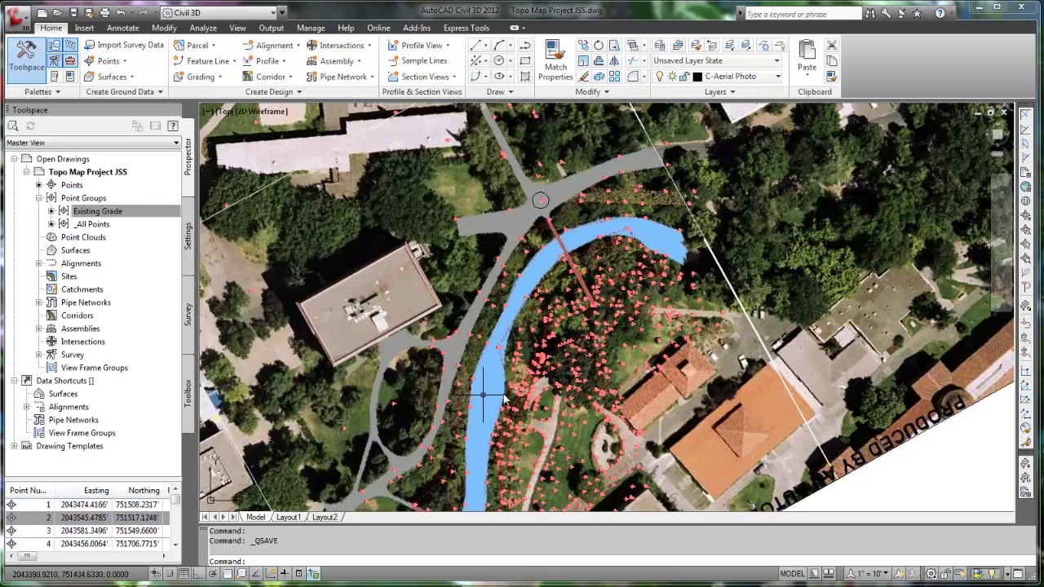
{"action": "scroll", "coordinate": [510, 408], "scroll_direction": "up", "scroll_amount": 4}
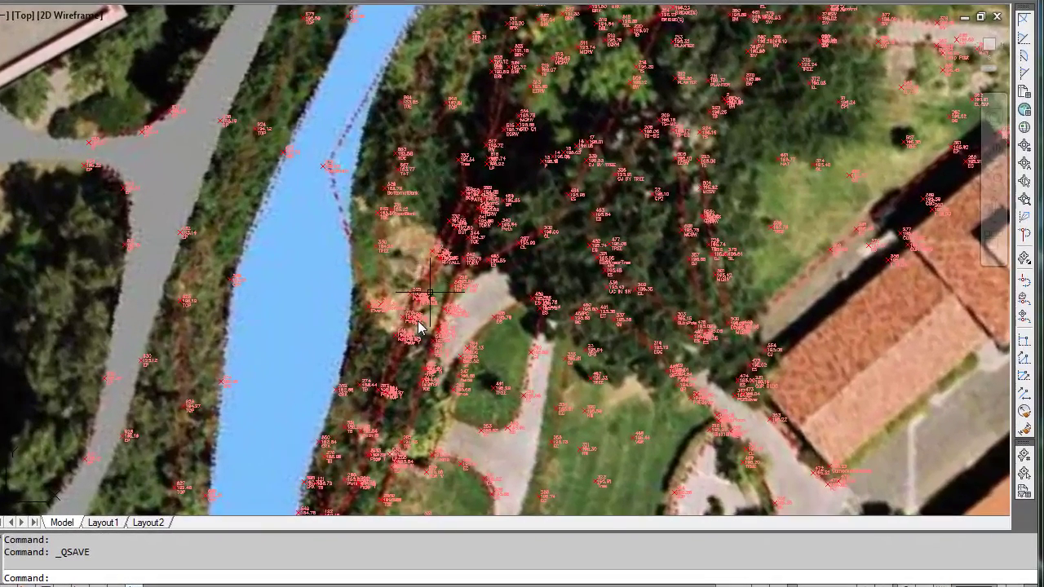
{"action": "mouse_move", "coordinate": [436, 233]}
{"action": "middle_mouse_down"}
{"action": "mouse_move", "coordinate": [436, 256]}
{"action": "mouse_move", "coordinate": [471, 137]}
{"action": "mouse_move", "coordinate": [478, 52]}
{"action": "mouse_move", "coordinate": [470, 175]}
{"action": "middle_mouse_up"}
{"action": "scroll", "coordinate": [471, 175], "scroll_direction": "up", "scroll_amount": 5}
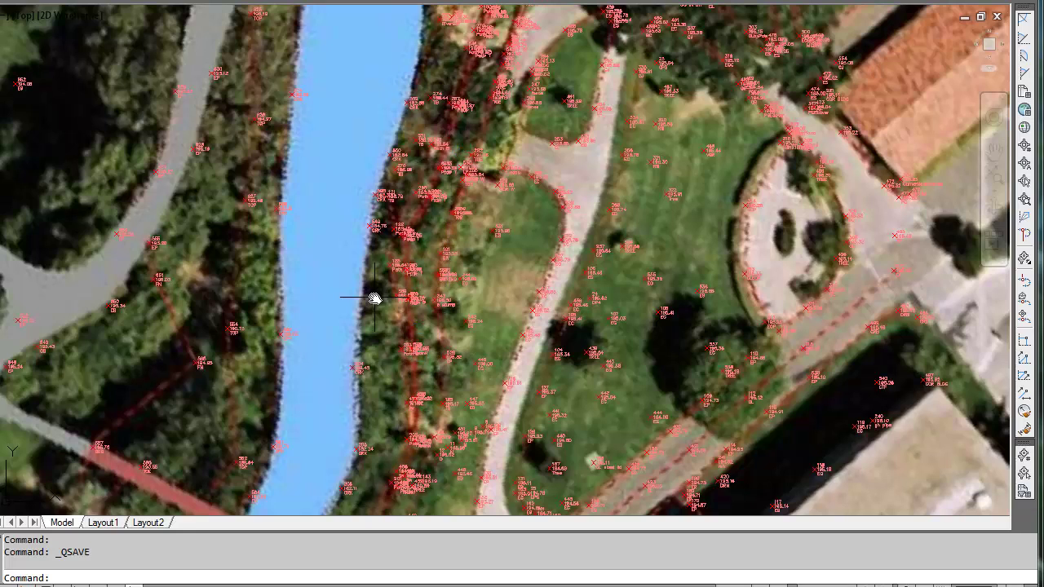
{"action": "middle_click_drag", "start_coordinate": [391, 263], "coordinate": [491, 46]}
{"action": "scroll", "coordinate": [482, 234], "scroll_direction": "up", "scroll_amount": 5}
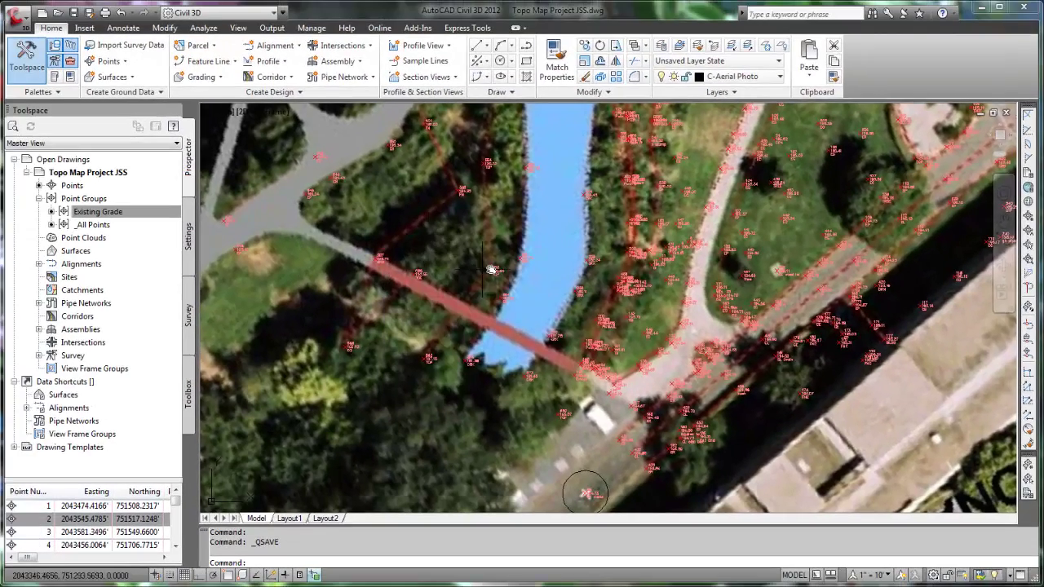
{"action": "scroll", "coordinate": [509, 280], "scroll_direction": "down", "scroll_amount": 10}
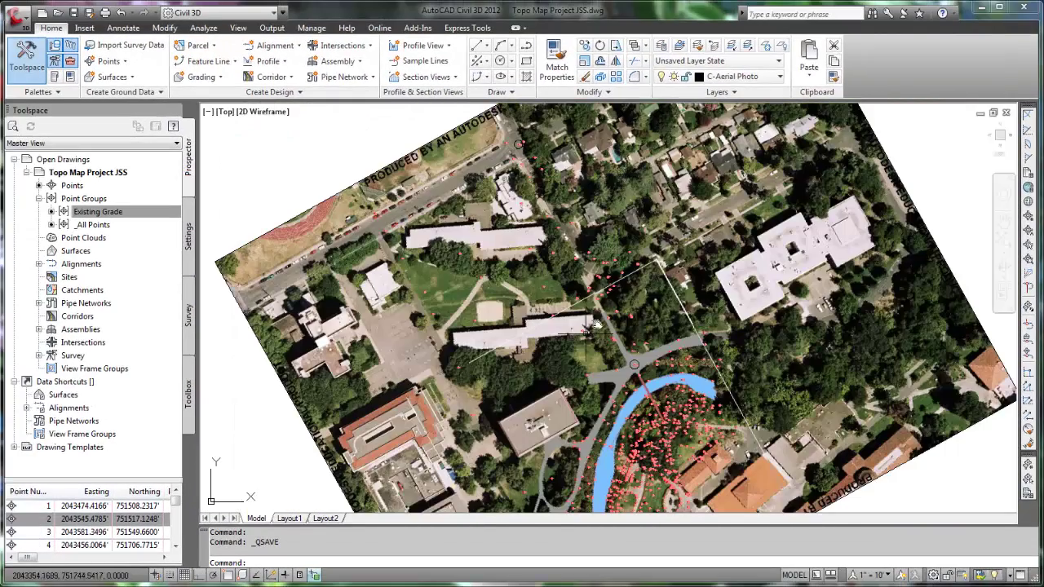
{"action": "left_click", "coordinate": [661, 46]}
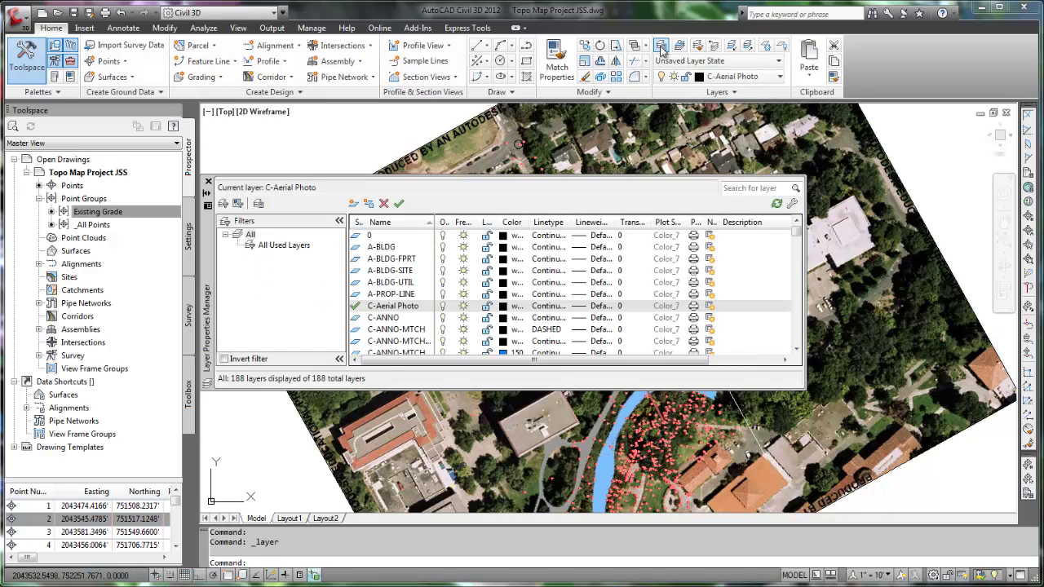
{"action": "left_click", "coordinate": [354, 204]}
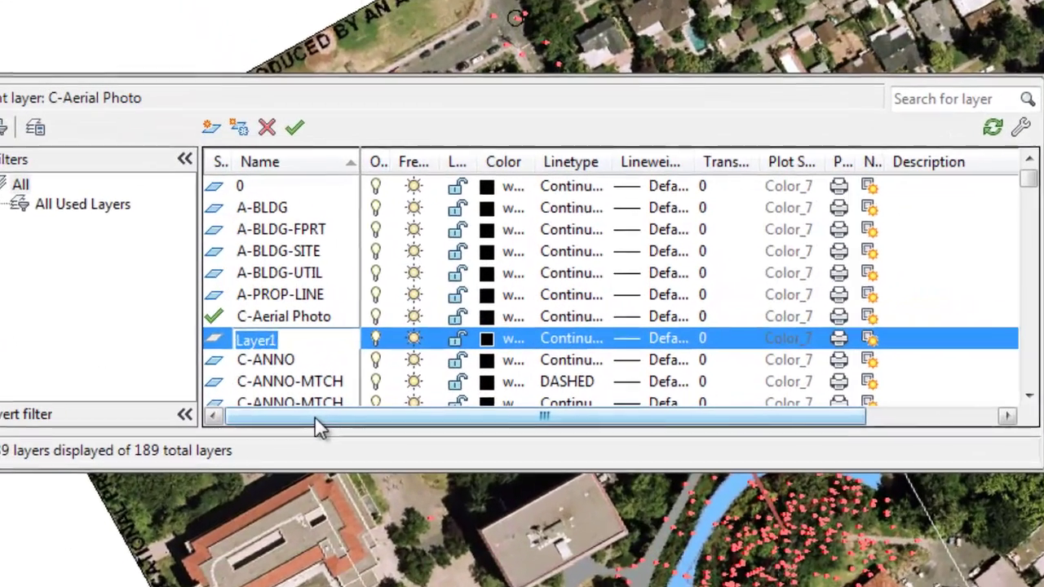
{"action": "type", "text": "C"}
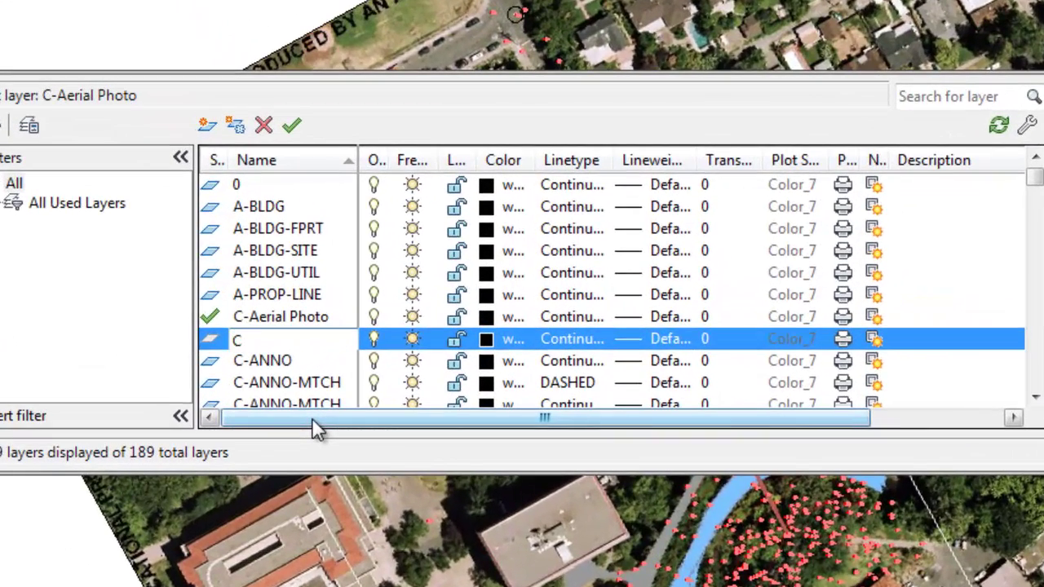
{"action": "type", "text": "-Breaklines"}
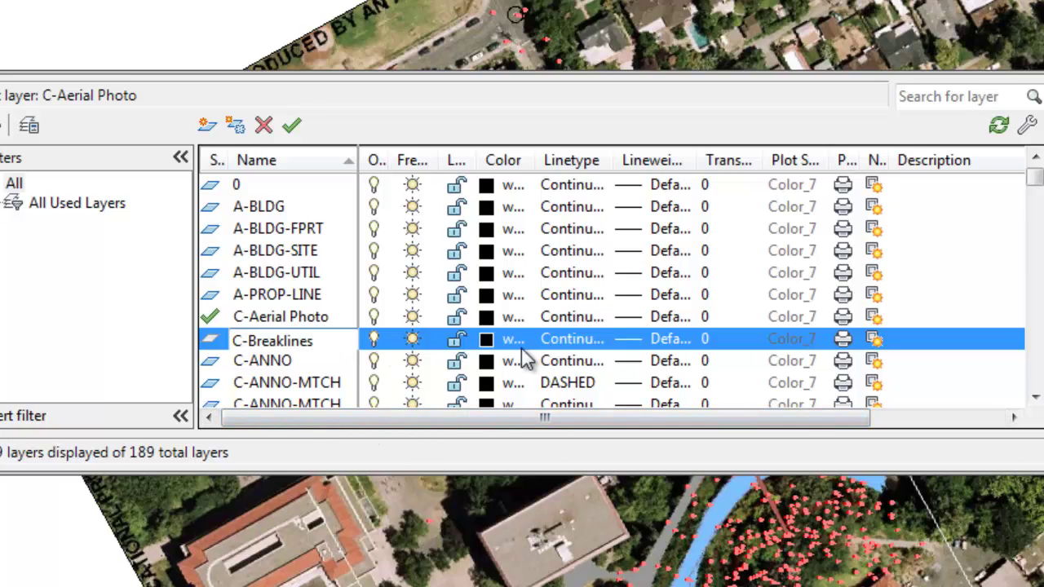
{"action": "left_click", "coordinate": [512, 339]}
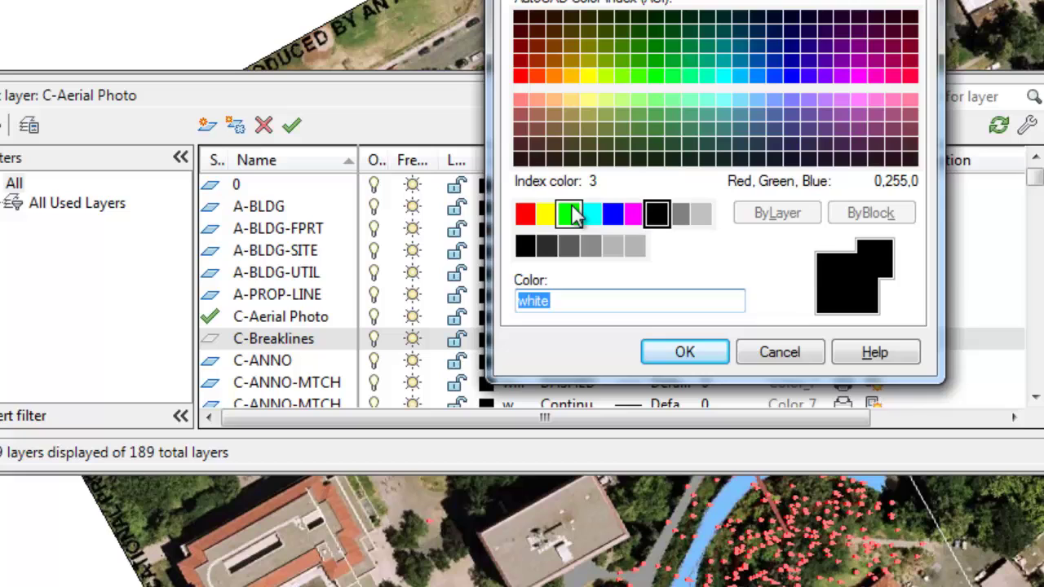
{"action": "left_click", "coordinate": [570, 207]}
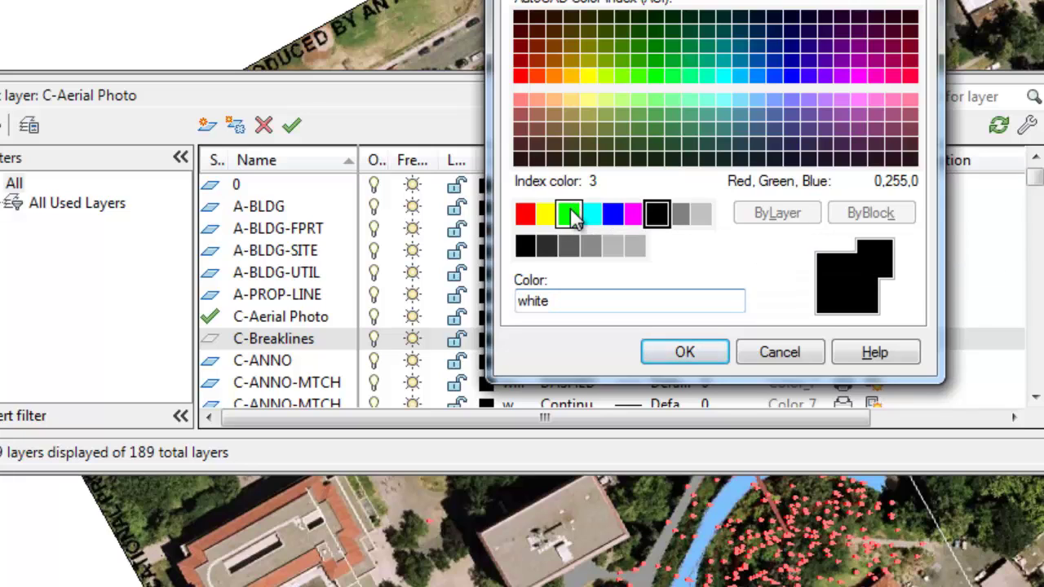
- Add a second layer named C-Boundary and colour it red
{"action": "left_click", "coordinate": [685, 352]}
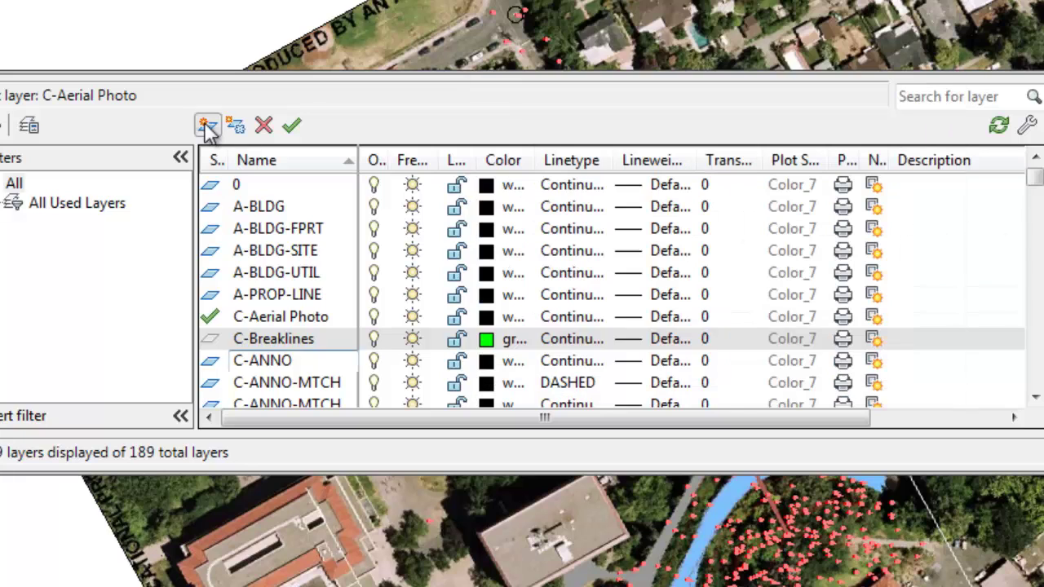
{"action": "left_click", "coordinate": [207, 125]}
{"action": "type", "text": "C-B"}
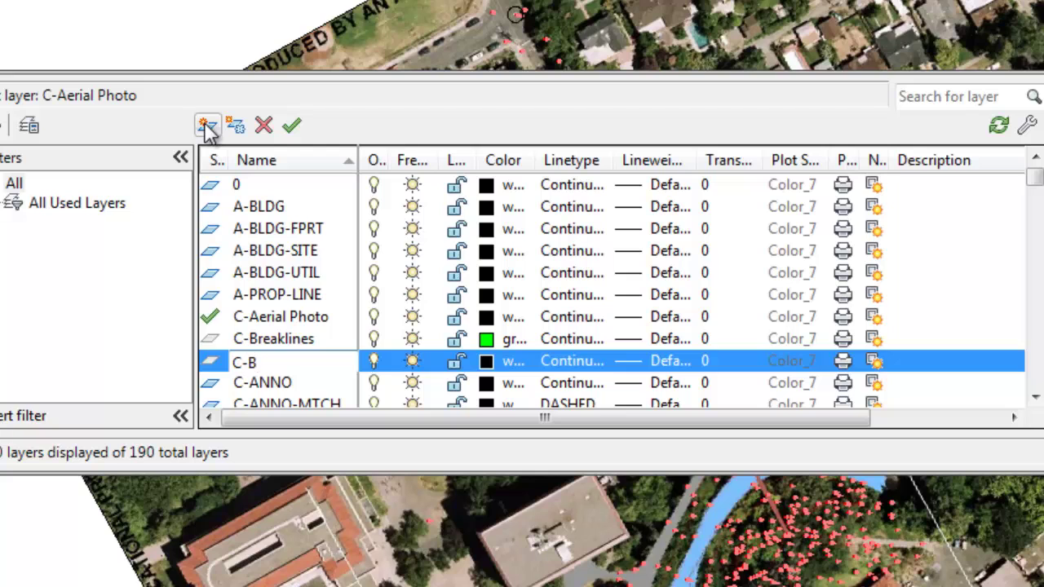
{"action": "type", "text": "oundary"}
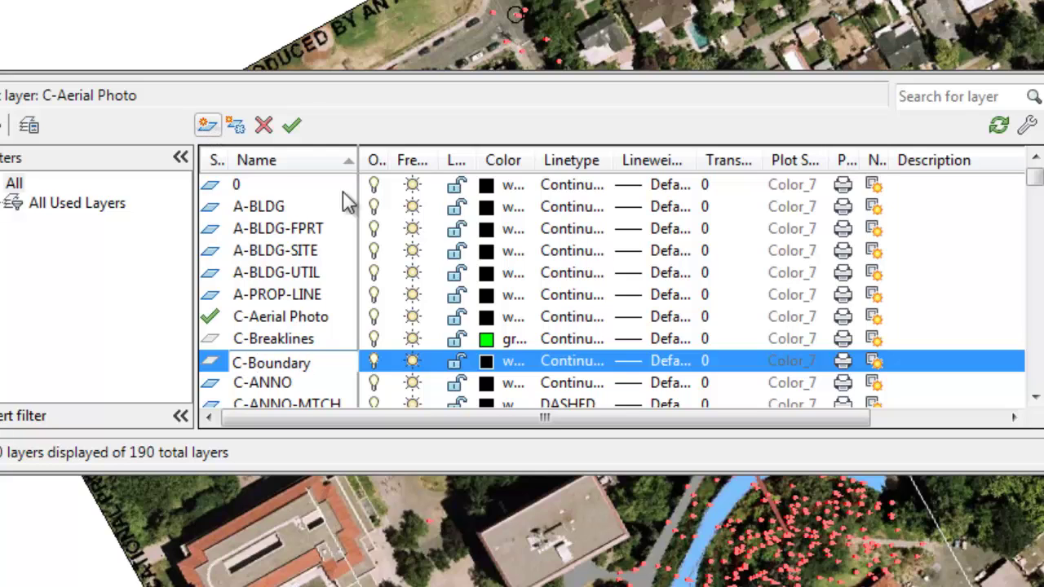
{"action": "key", "text": "Return"}
{"action": "left_click", "coordinate": [487, 361]}
{"action": "left_click", "coordinate": [526, 214]}
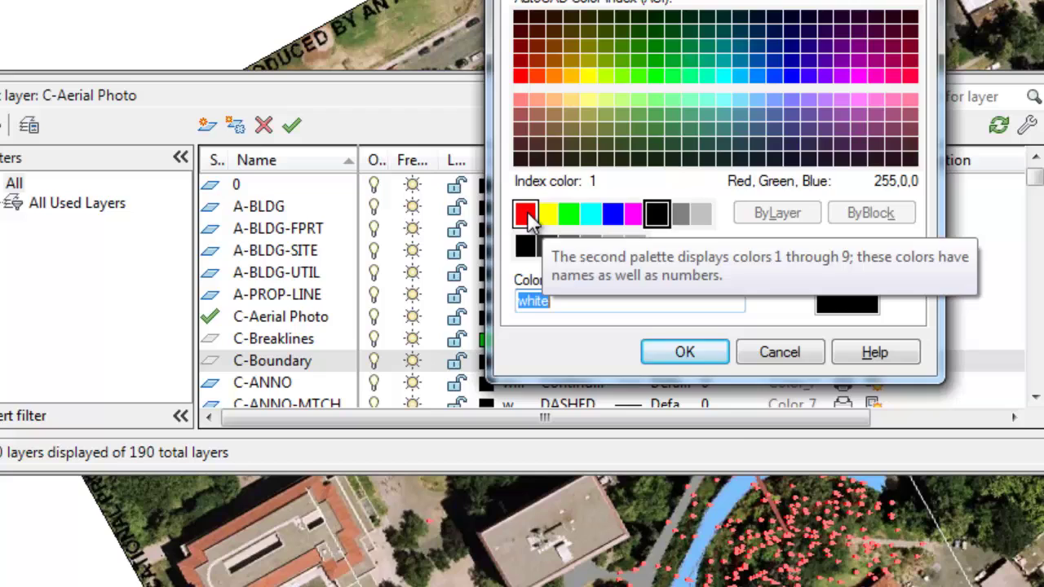
{"action": "left_click", "coordinate": [697, 353]}
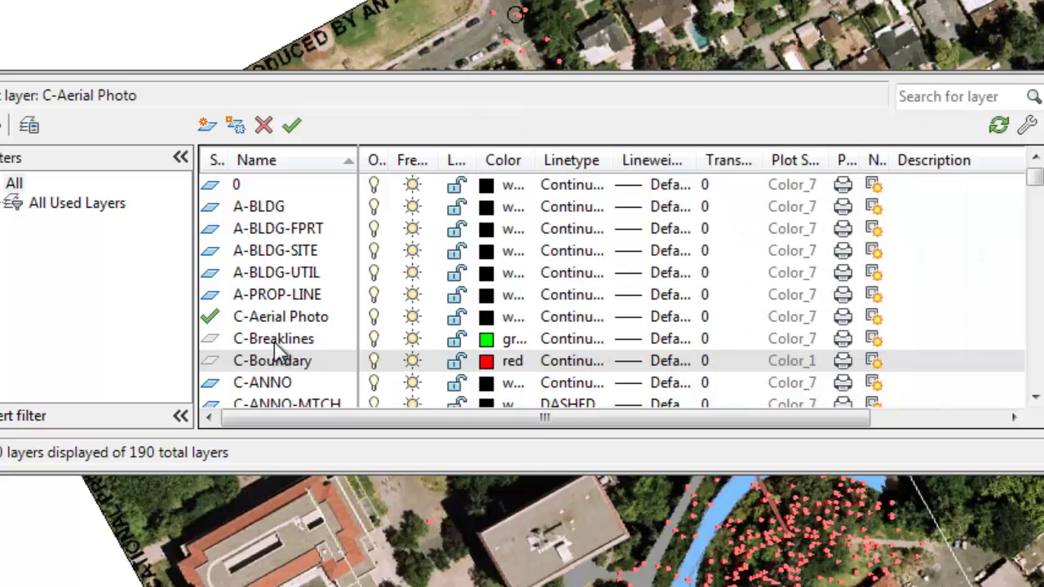
- Make C-Breaklines the current layer and close the layer manager
{"action": "left_click", "coordinate": [298, 339]}
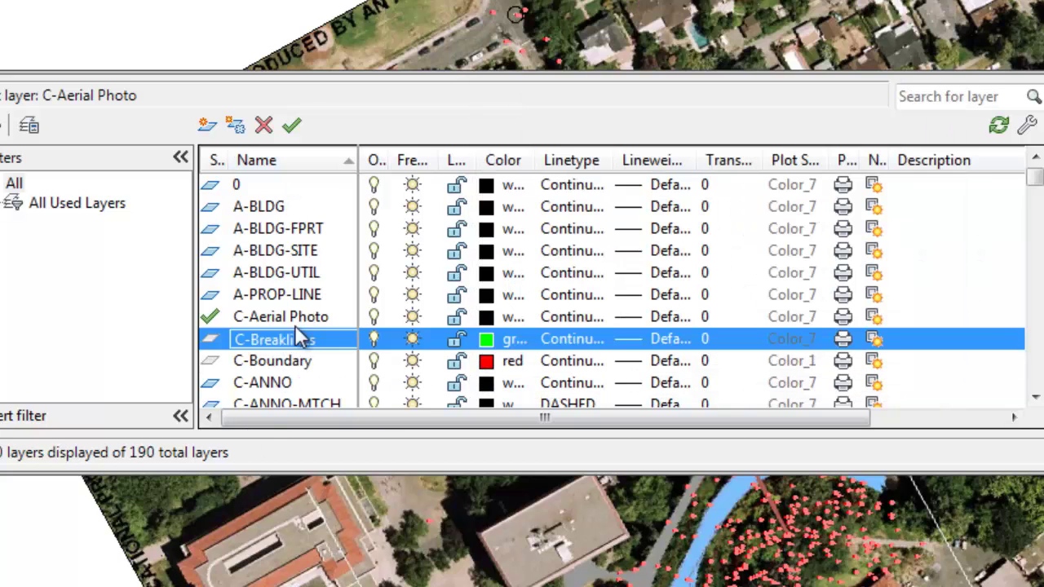
{"action": "left_click", "coordinate": [293, 126]}
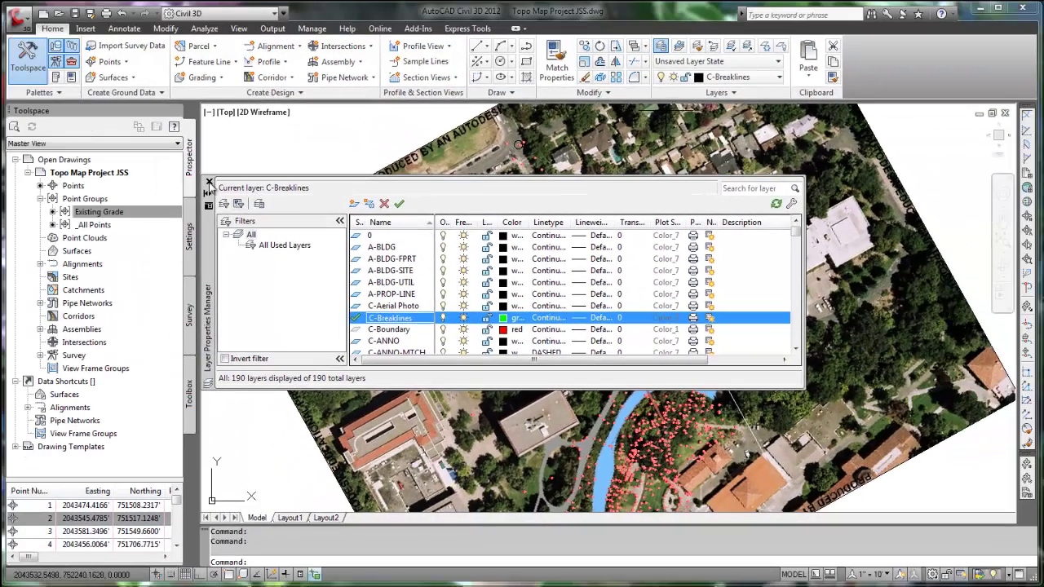
{"action": "left_click", "coordinate": [209, 181]}
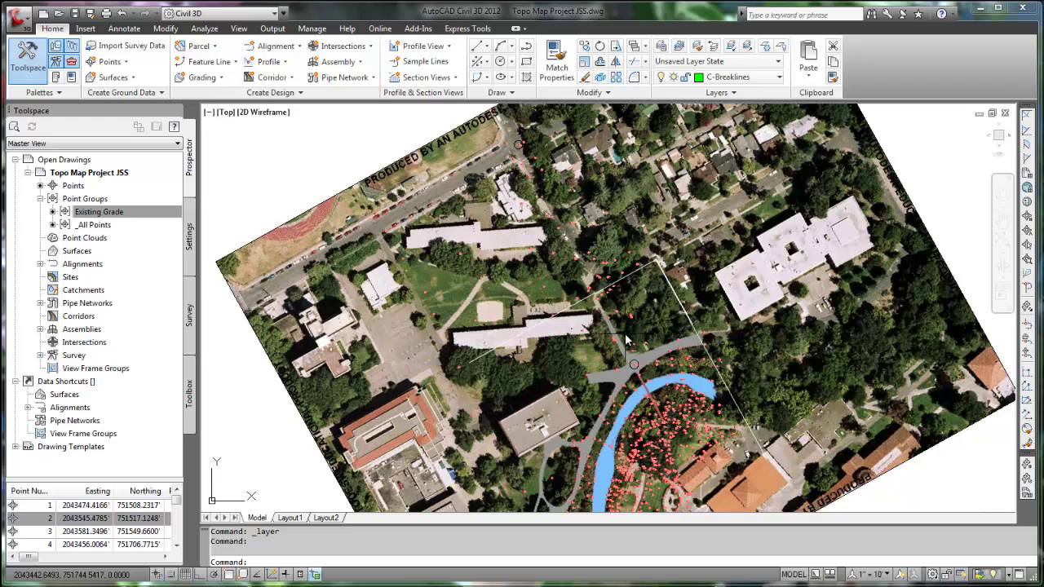
- Switch object snap from Endpoint to Node and turn Osnap on
{"action": "middle_click_drag", "start_coordinate": [626, 341], "coordinate": [649, 224]}
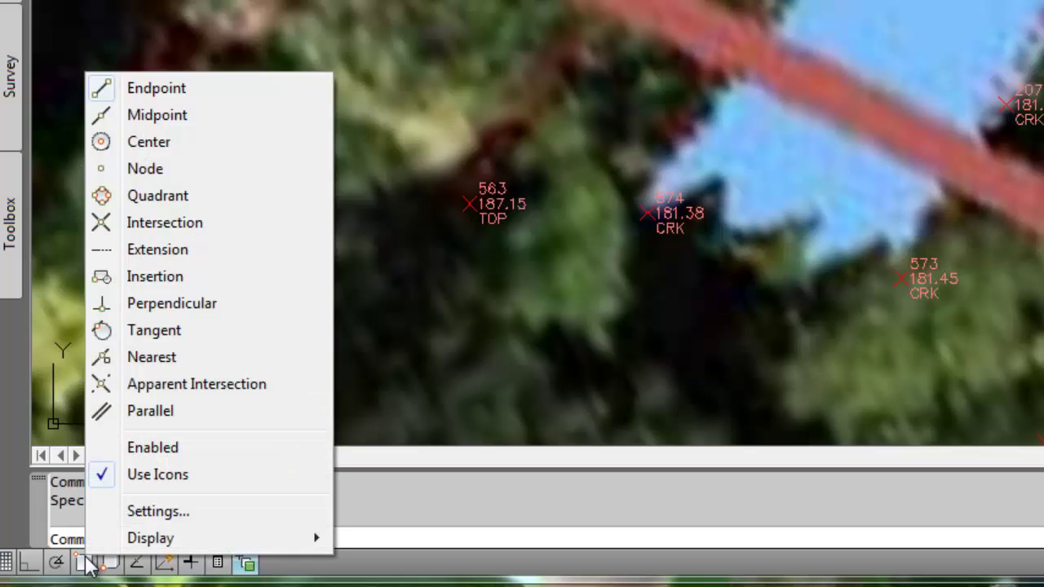
{"action": "mouse_move", "coordinate": [155, 545]}
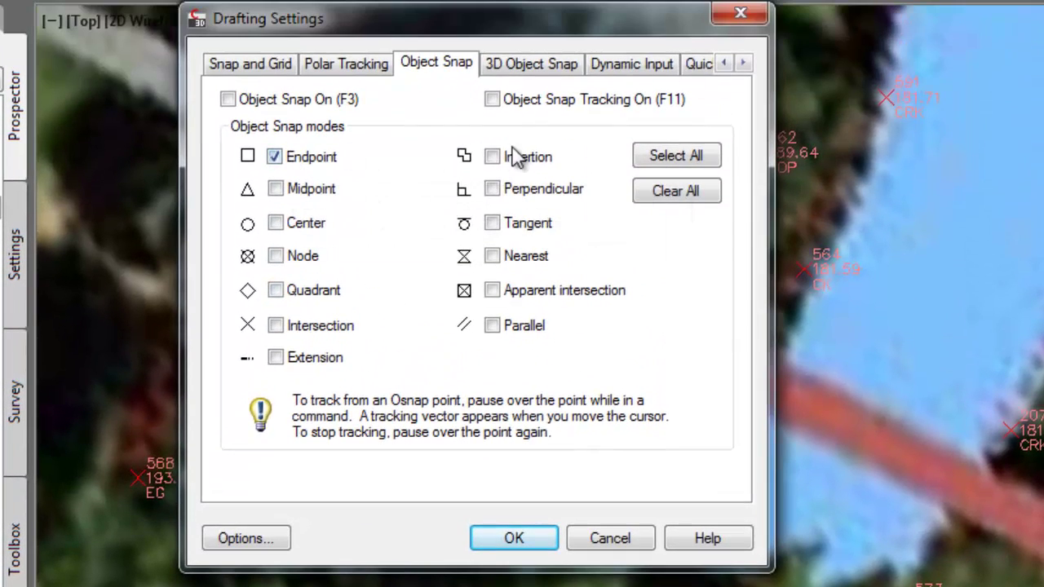
{"action": "left_click", "coordinate": [274, 157]}
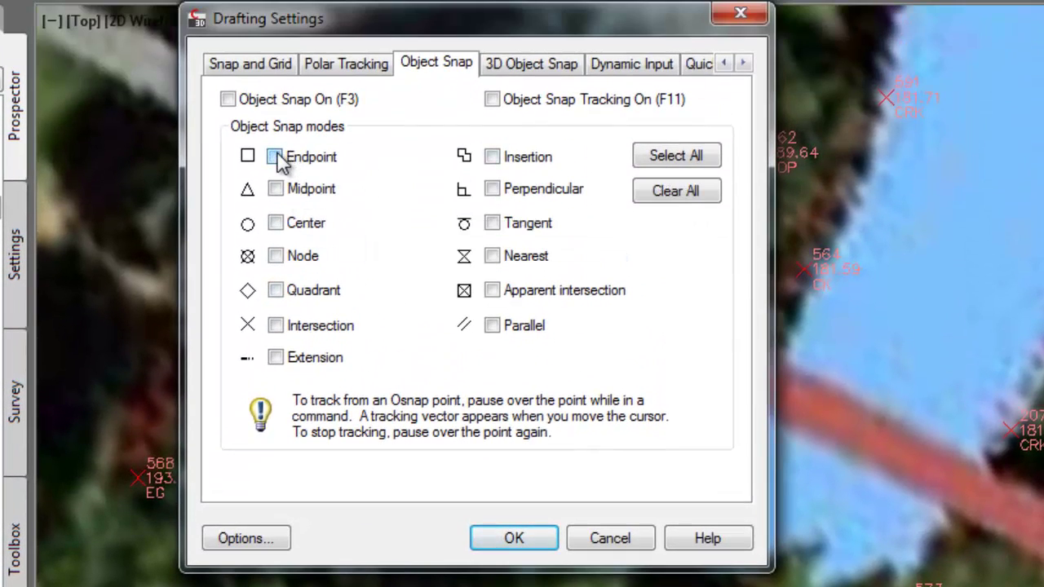
{"action": "left_click", "coordinate": [275, 256]}
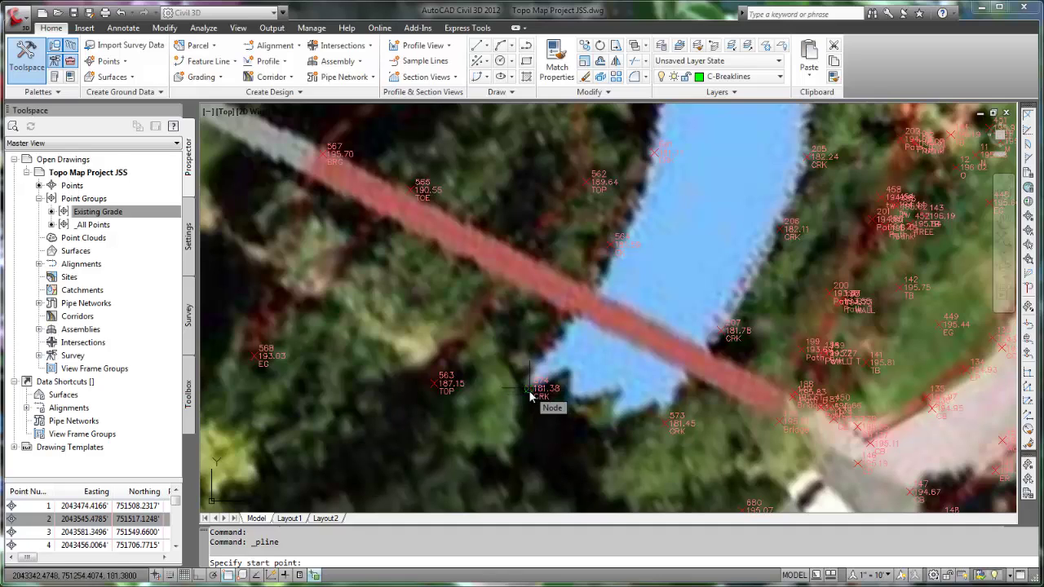
- Draw a polyline from survey point 574 up the river's west bank and along its north edge
{"action": "left_click", "coordinate": [531, 396]}
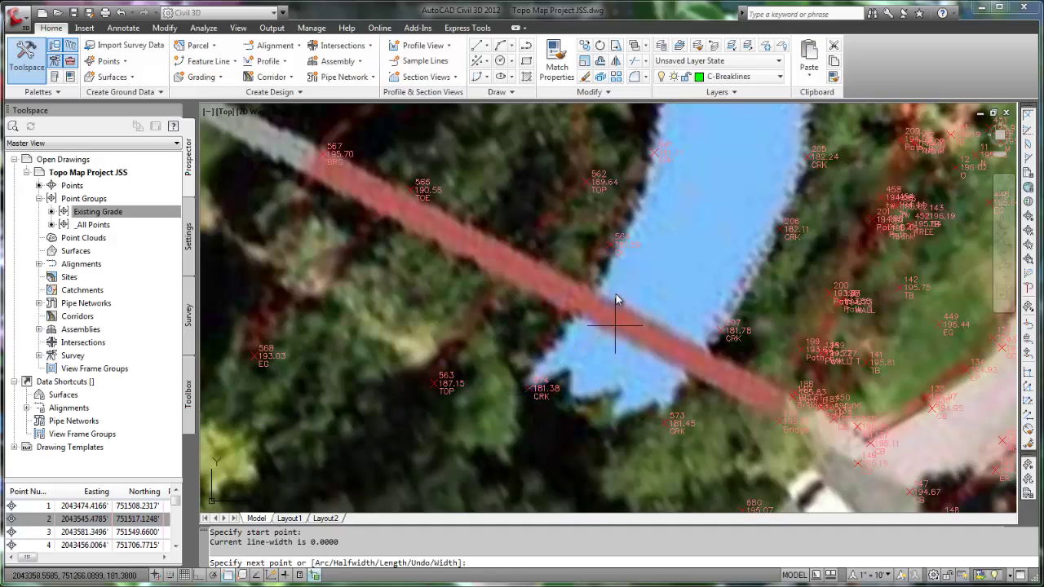
{"action": "left_click", "coordinate": [611, 246]}
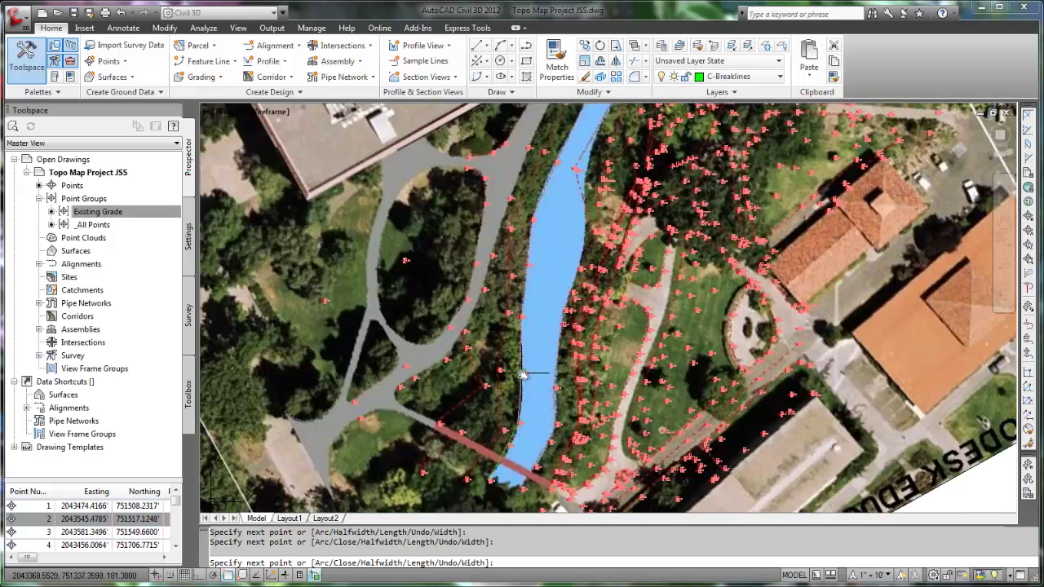
{"action": "left_click", "coordinate": [523, 382]}
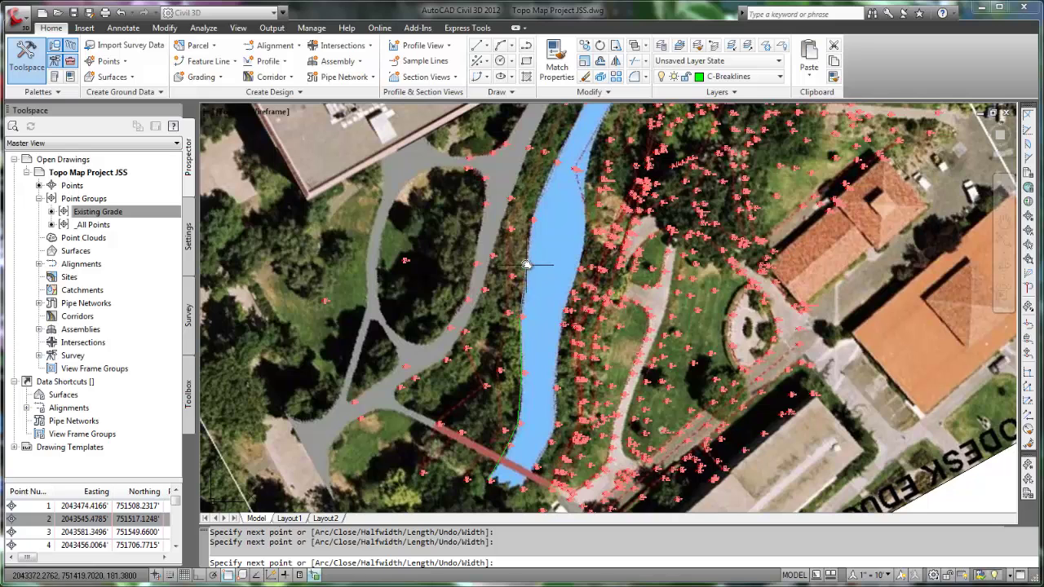
{"action": "left_click", "coordinate": [534, 212]}
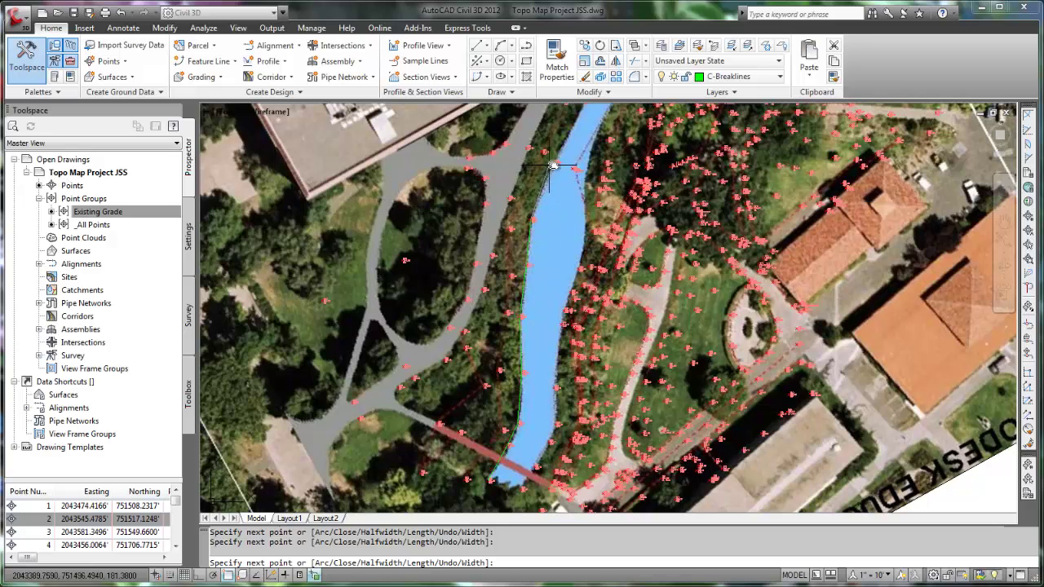
{"action": "mouse_move", "coordinate": [553, 163]}
{"action": "middle_mouse_down"}
{"action": "mouse_move", "coordinate": [473, 384]}
{"action": "mouse_move", "coordinate": [503, 322]}
{"action": "middle_mouse_up"}
{"action": "left_click", "coordinate": [503, 323]}
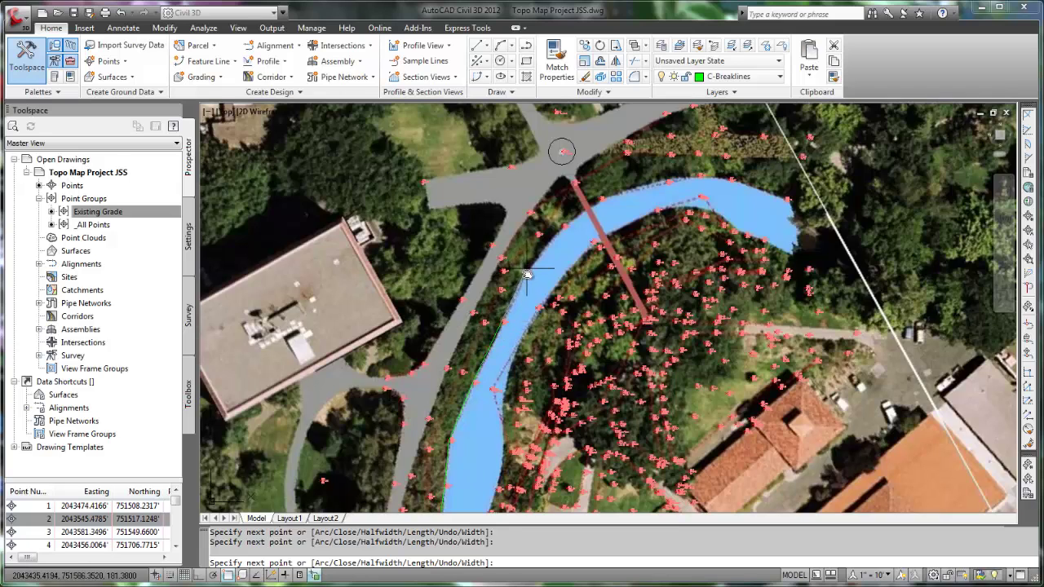
{"action": "left_click", "coordinate": [524, 274]}
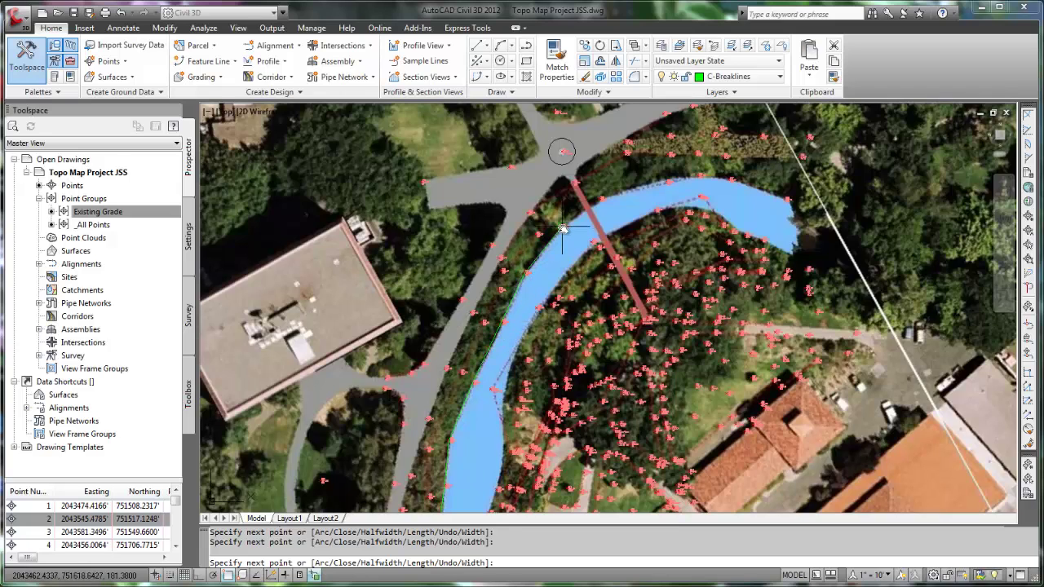
{"action": "left_click", "coordinate": [564, 223]}
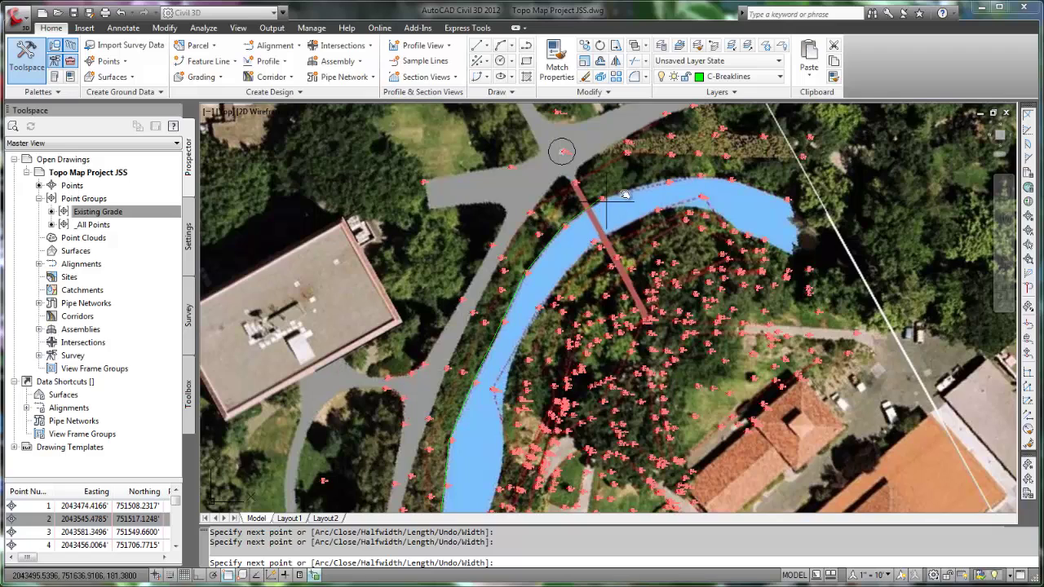
{"action": "left_click", "coordinate": [623, 194]}
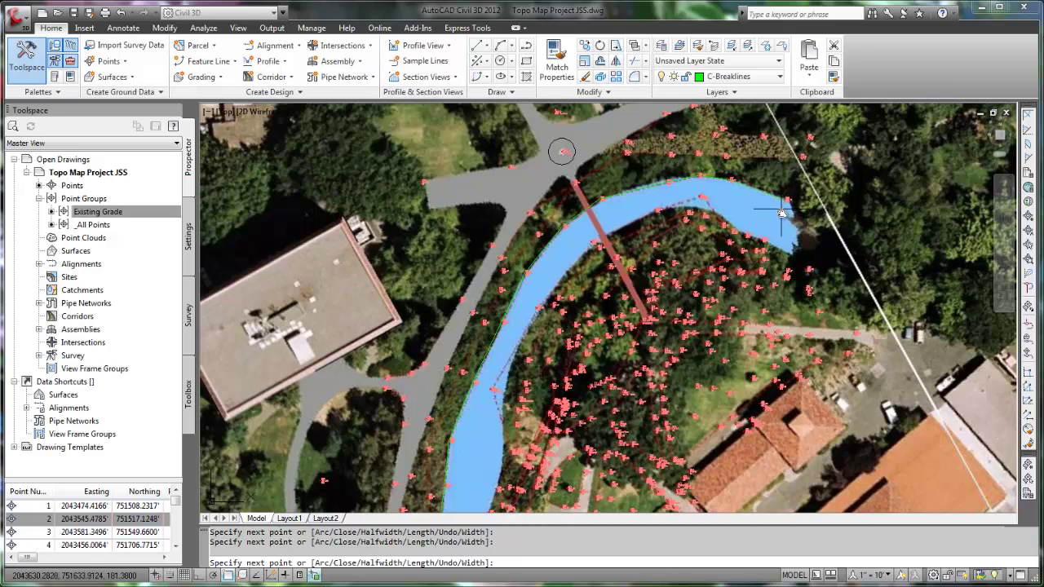
- End the river breakline and start a second one westward along the upper bank
{"action": "key", "text": "Return"}
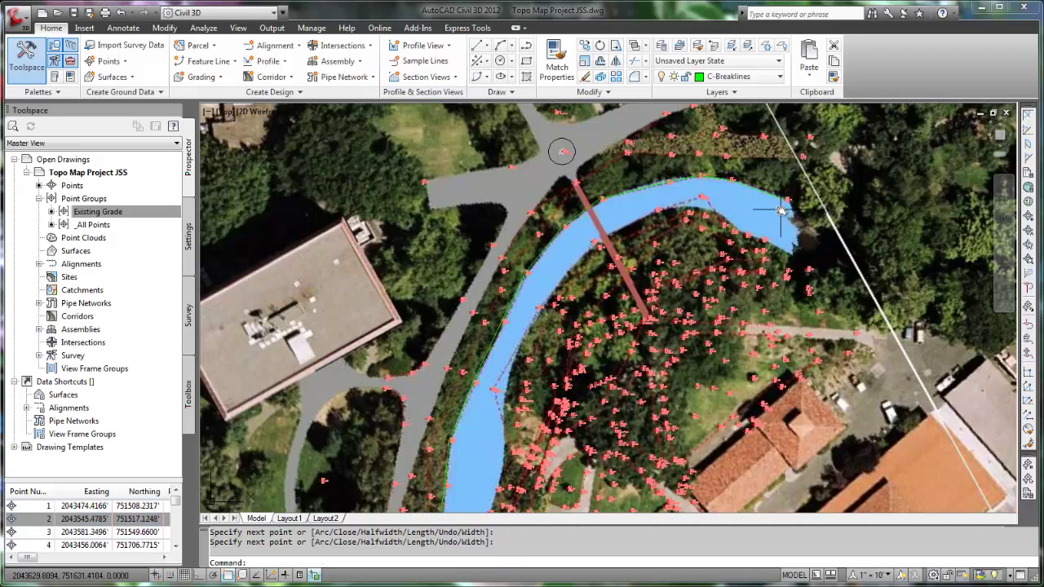
{"action": "key", "text": "Return"}
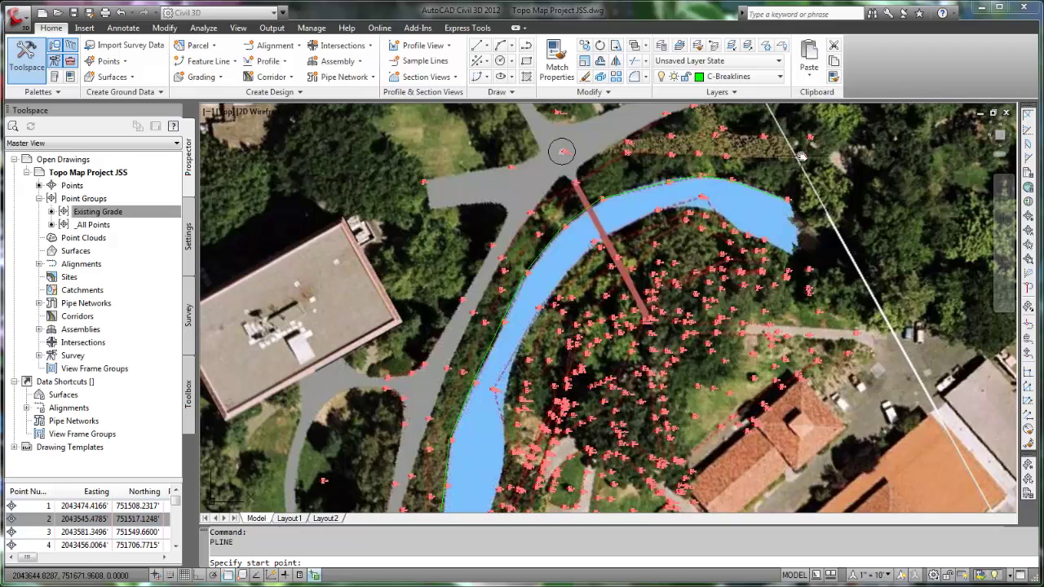
{"action": "left_click", "coordinate": [801, 155]}
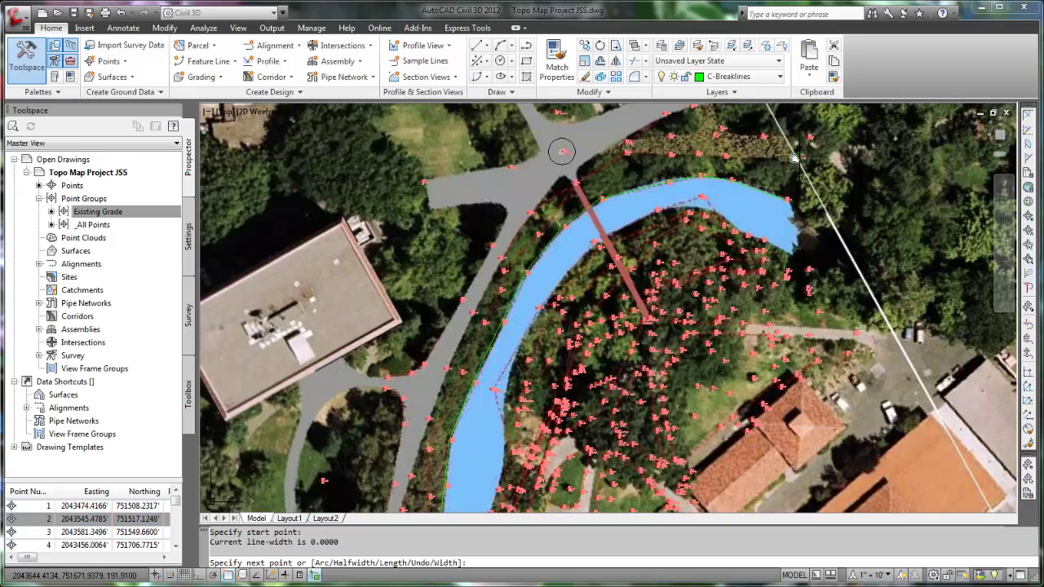
{"action": "left_click", "coordinate": [703, 159]}
{"action": "left_click", "coordinate": [670, 155]}
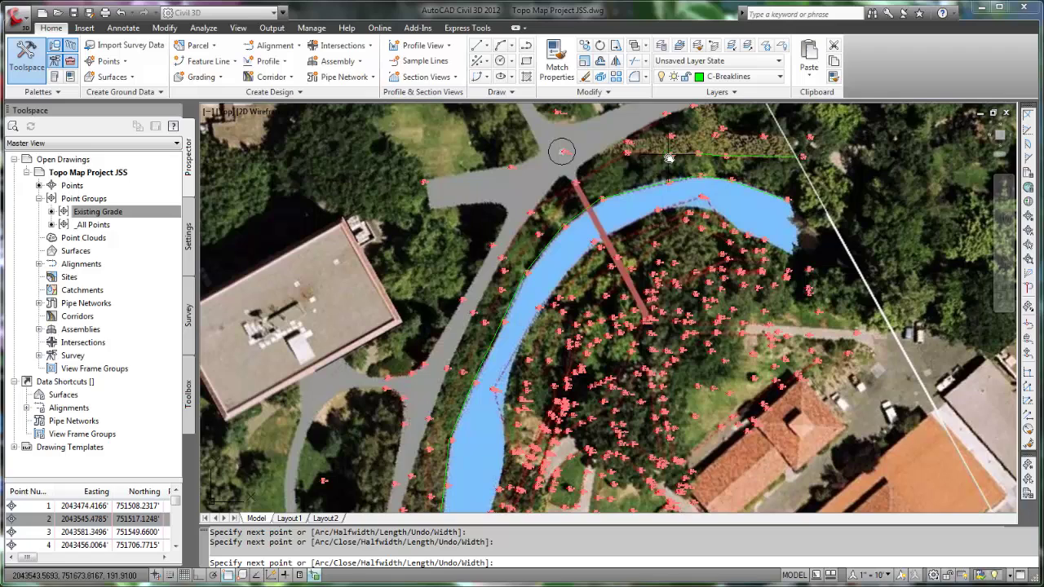
{"action": "left_click", "coordinate": [648, 162]}
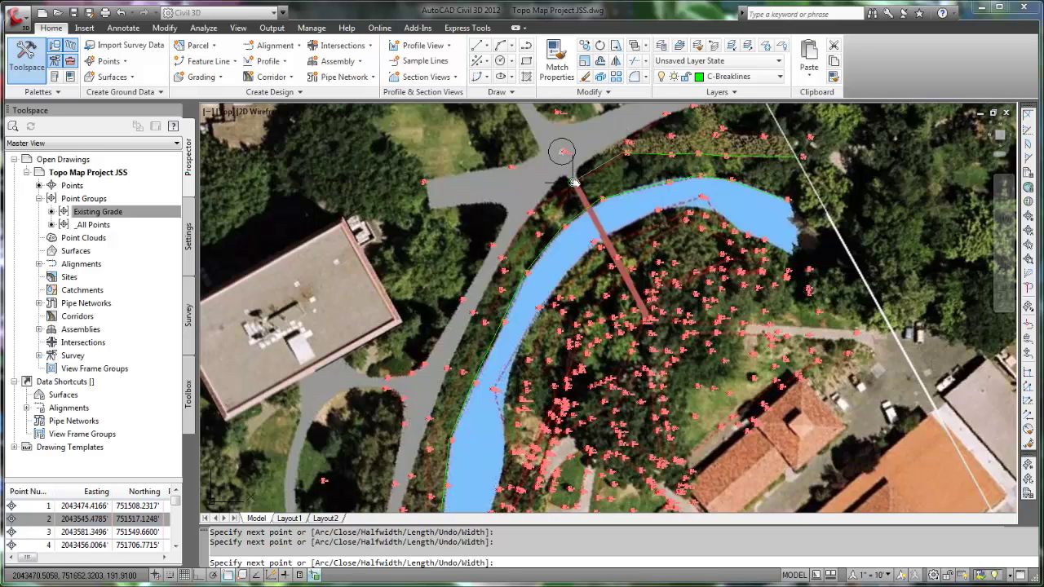
{"action": "left_click", "coordinate": [530, 217]}
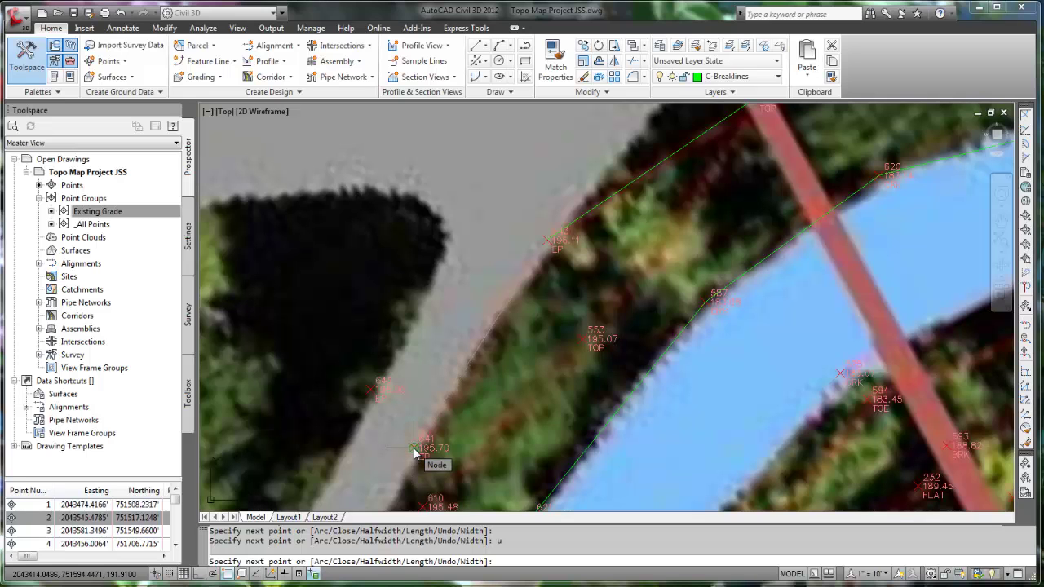
- Continue the second breakline through survey point 641 and down the path edge
{"action": "scroll", "coordinate": [421, 462], "scroll_direction": "down", "scroll_amount": 5}
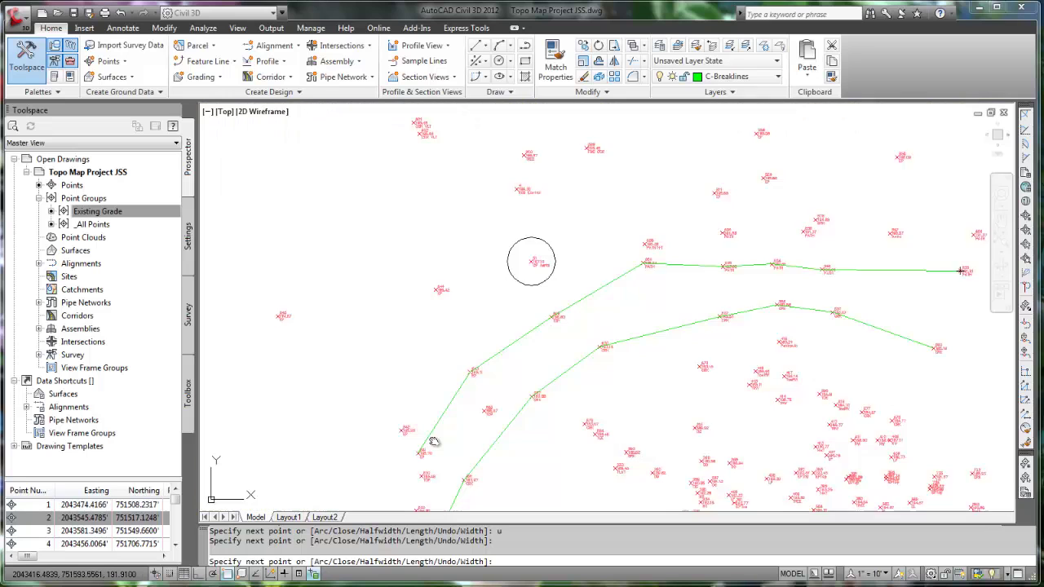
{"action": "scroll", "coordinate": [495, 309], "scroll_direction": "up", "scroll_amount": 3}
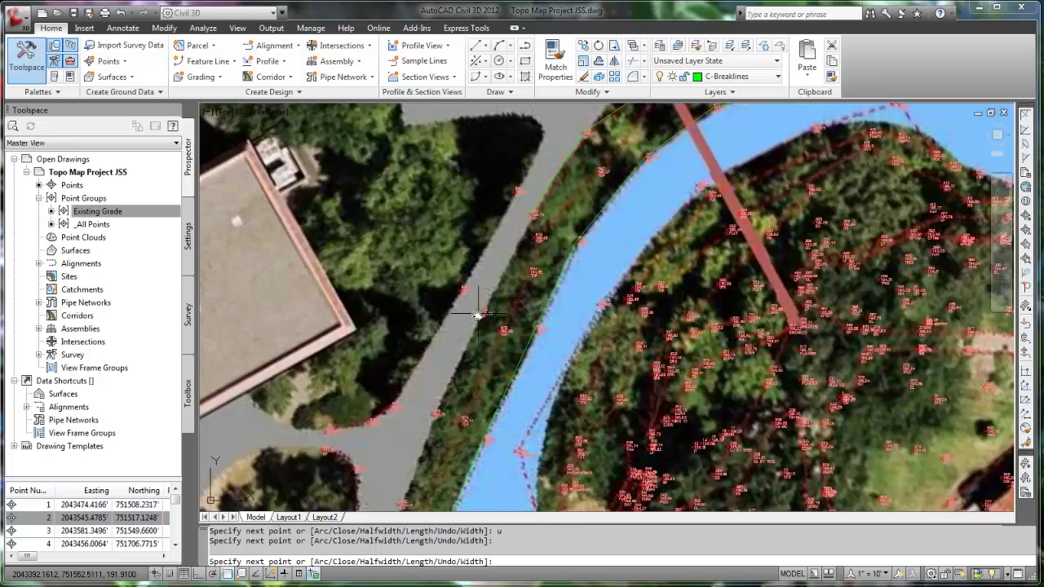
{"action": "left_click", "coordinate": [484, 312]}
{"action": "left_click", "coordinate": [433, 418]}
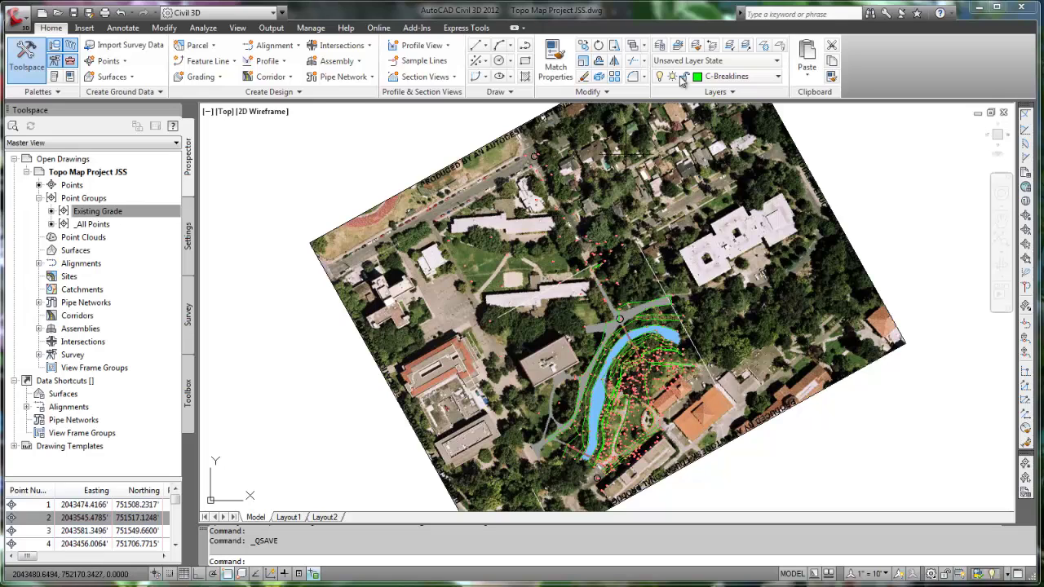
- Make C-Boundary the current layer from the Layer dropdown and turn object snap off
{"action": "left_click", "coordinate": [779, 78]}
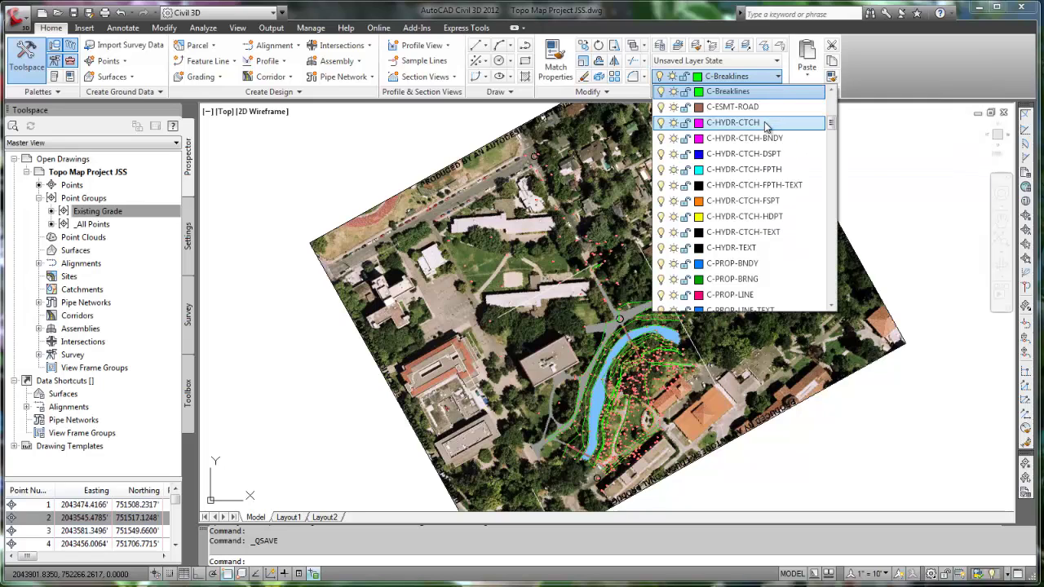
{"action": "scroll", "coordinate": [738, 104], "scroll_direction": "up", "scroll_amount": 1}
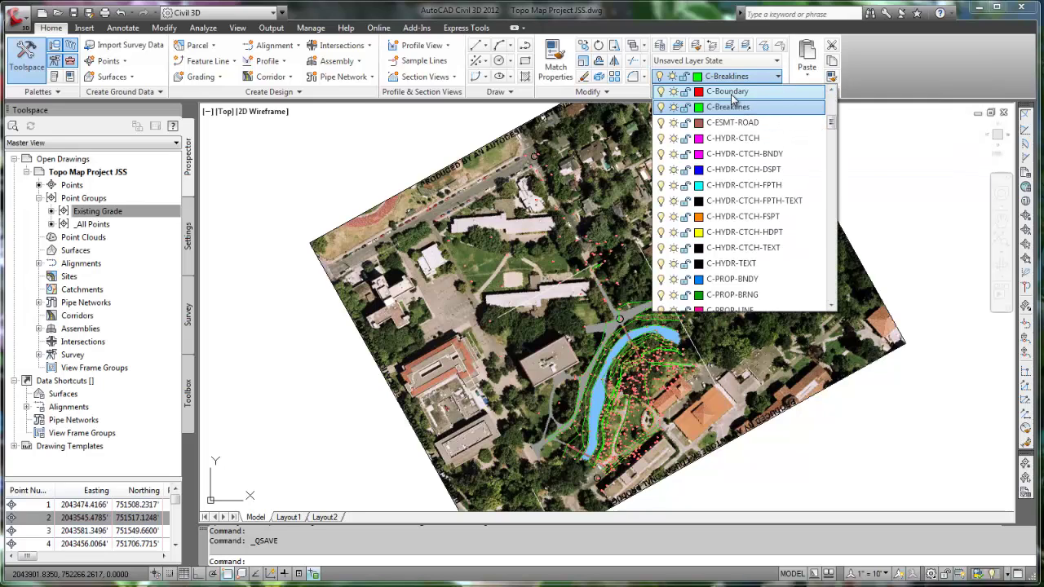
{"action": "left_click", "coordinate": [730, 92]}
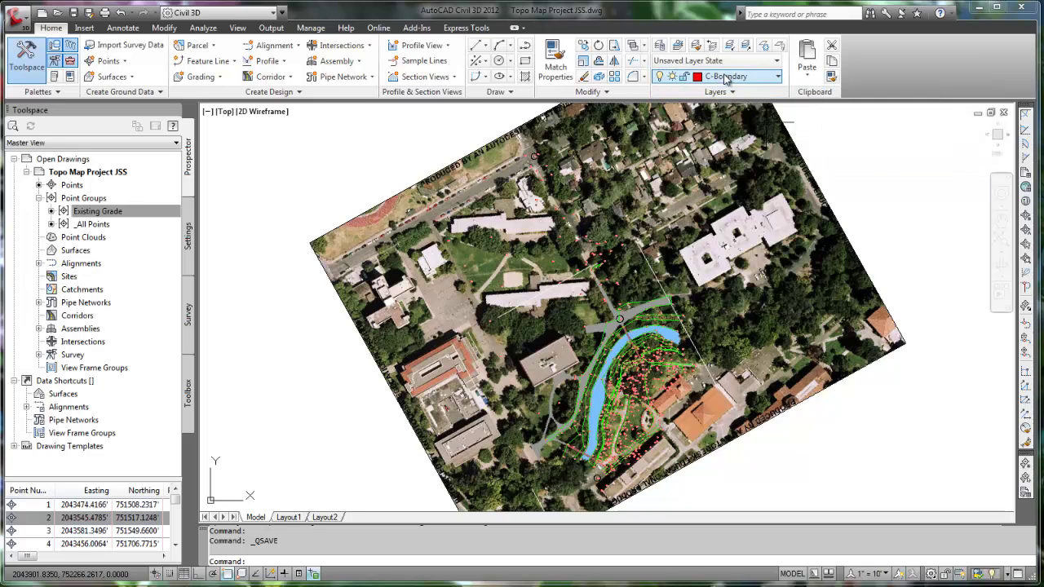
{"action": "left_click", "coordinate": [228, 574]}
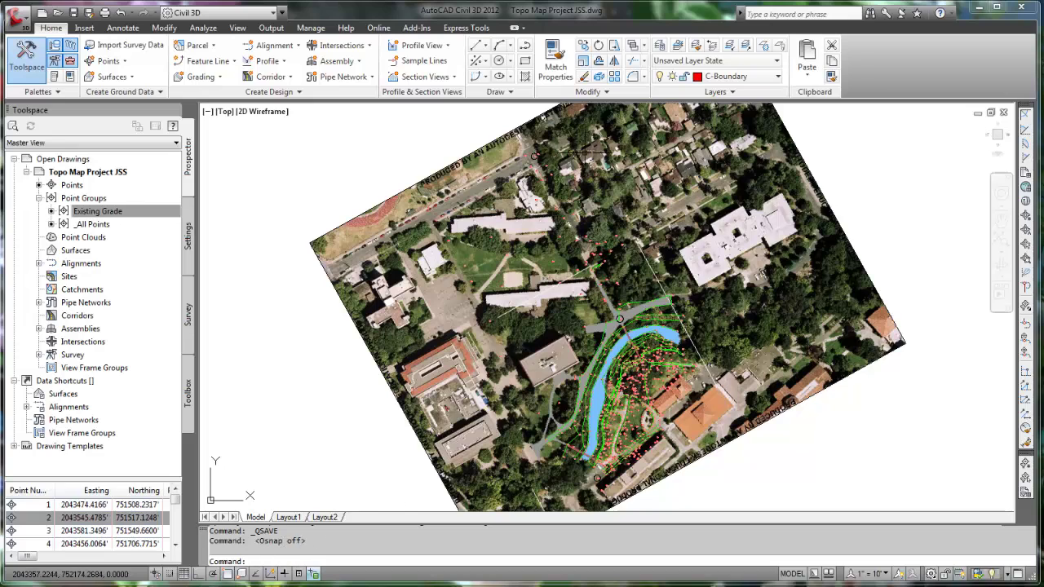
- Start the boundary polyline, placing corners from the north street down the west side
{"action": "left_click", "coordinate": [526, 46]}
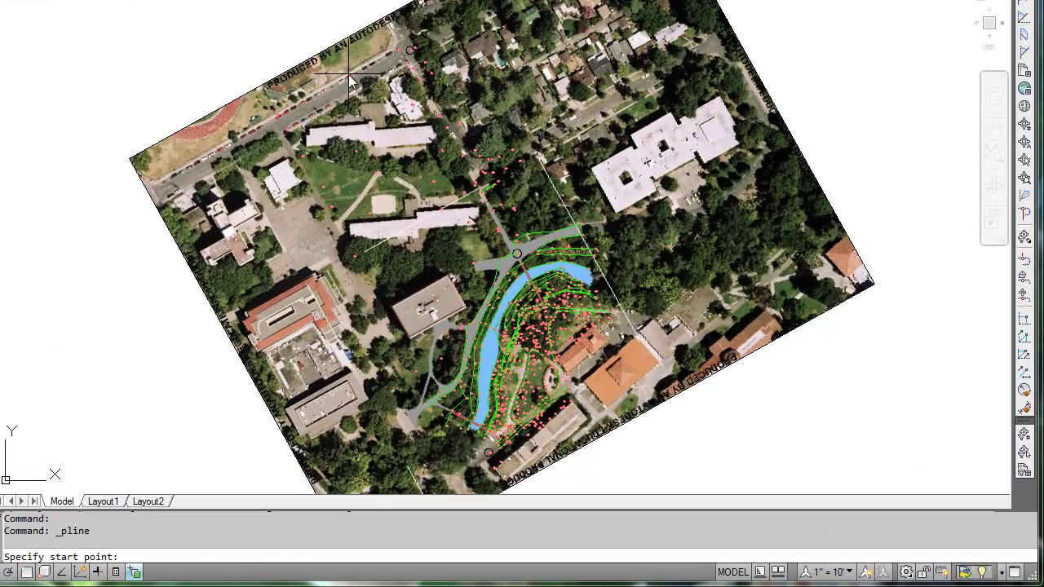
{"action": "left_click", "coordinate": [348, 74]}
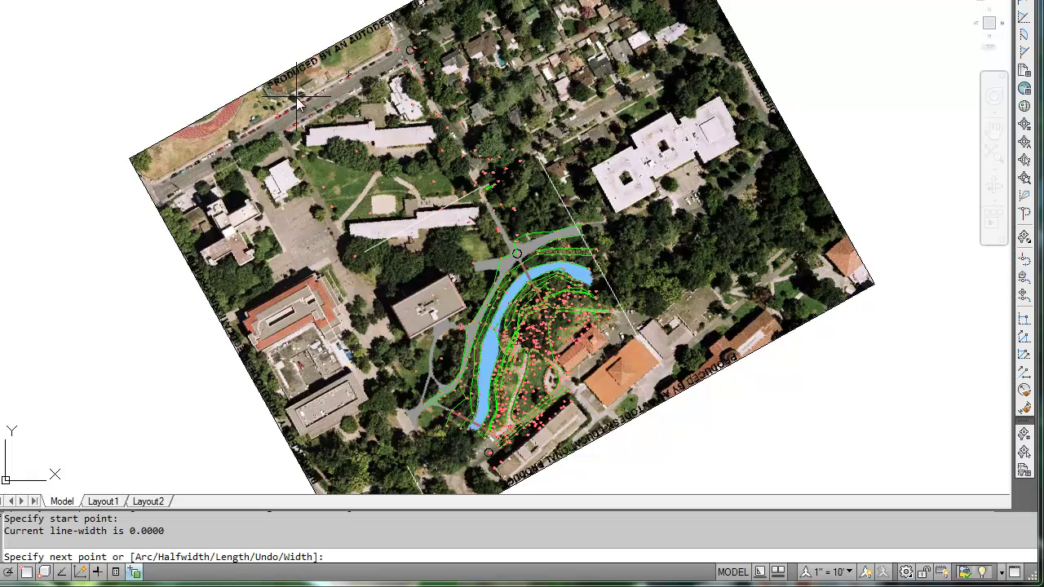
{"action": "left_click", "coordinate": [283, 101]}
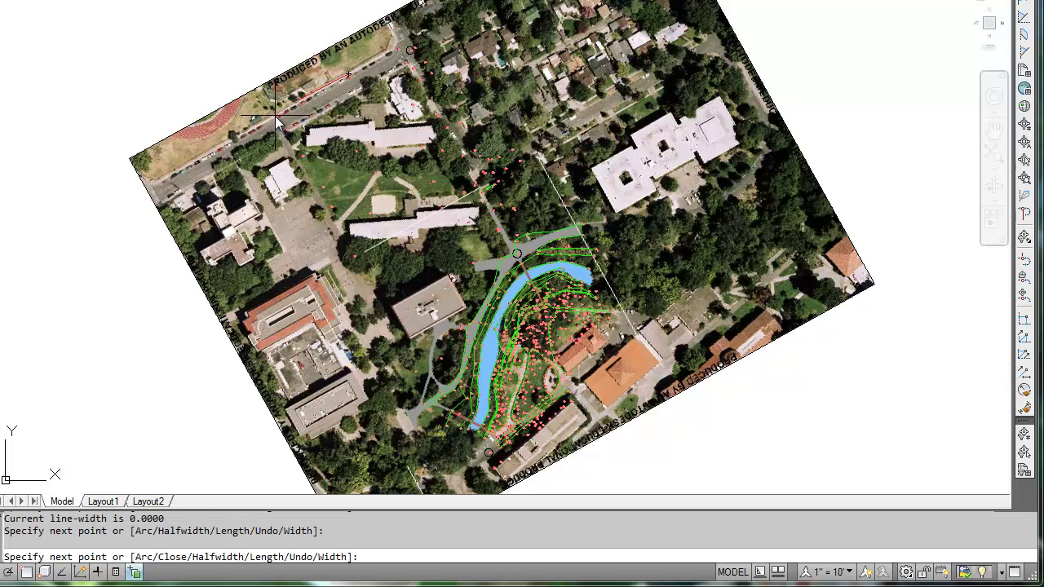
{"action": "left_click", "coordinate": [275, 115]}
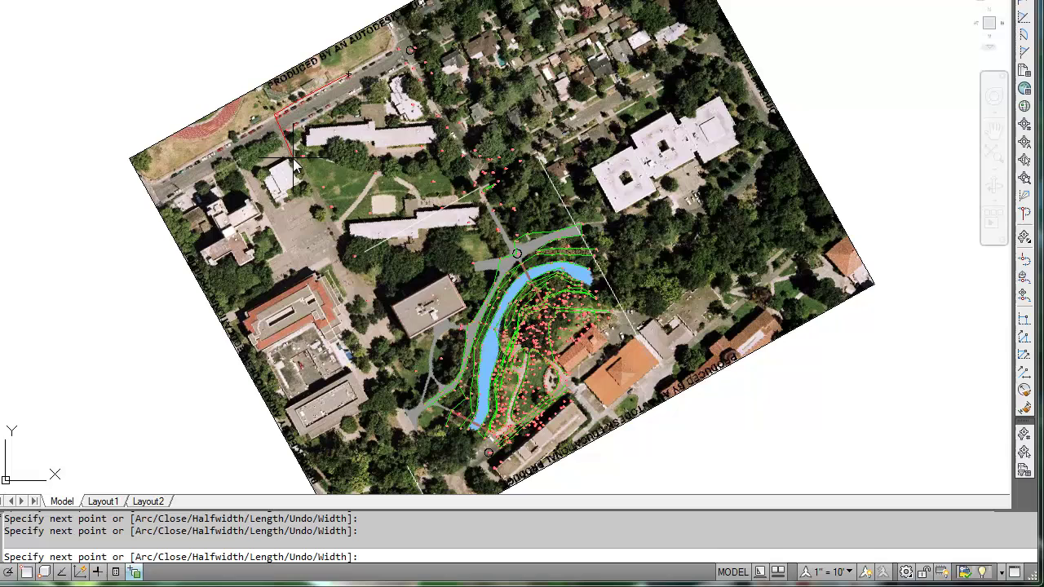
{"action": "left_click", "coordinate": [334, 223]}
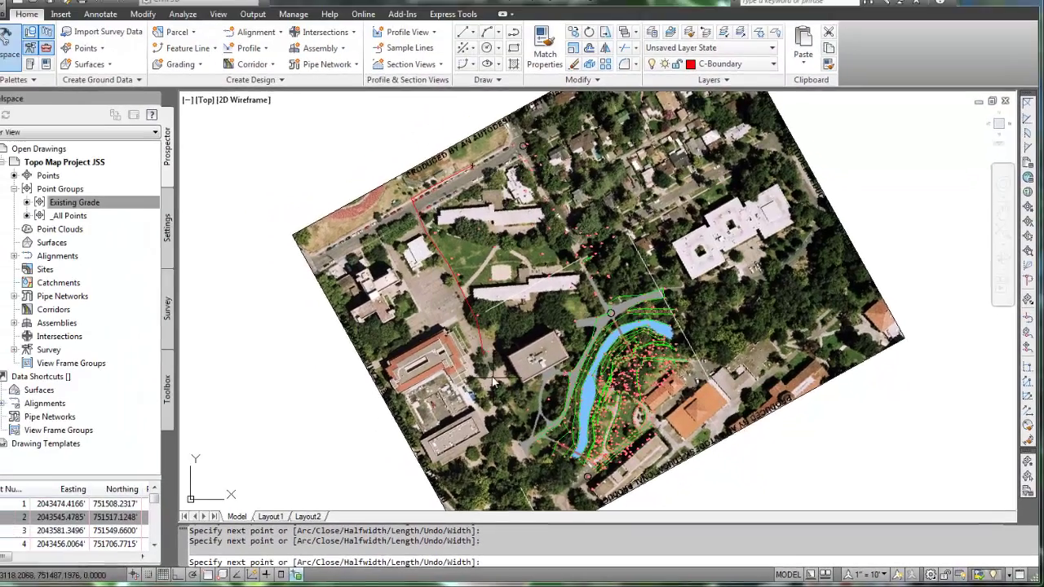
- Continue the boundary past the path junction to the street corner and close it
{"action": "scroll", "coordinate": [494, 384], "scroll_direction": "up", "scroll_amount": 6}
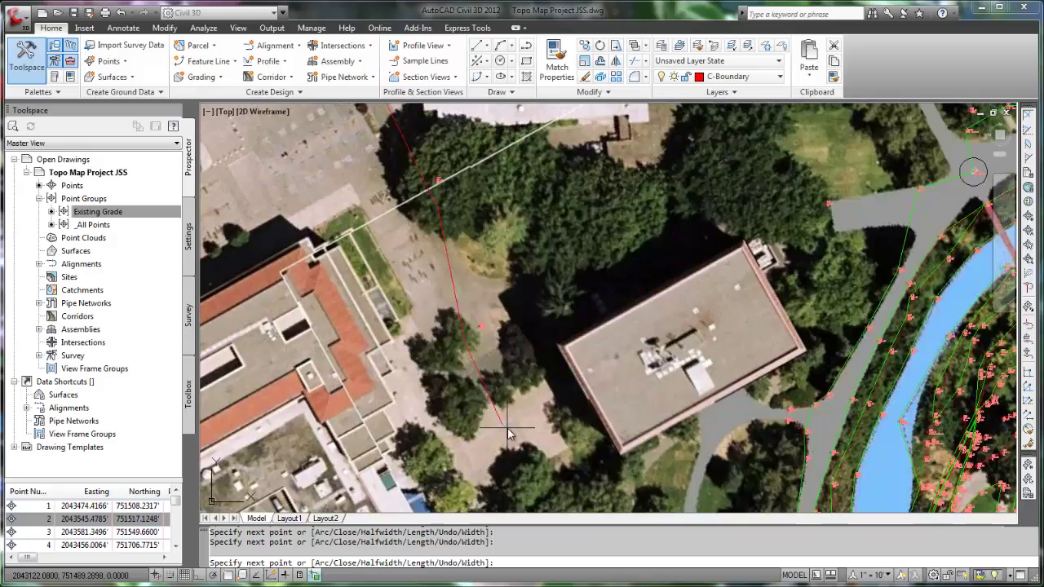
{"action": "scroll", "coordinate": [507, 434], "scroll_direction": "down", "scroll_amount": 8}
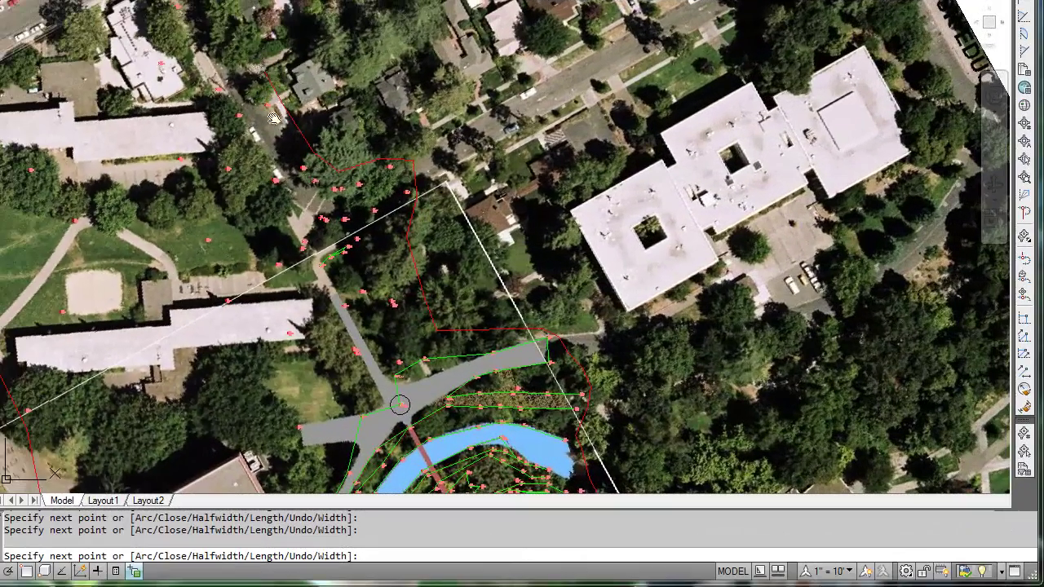
{"action": "middle_click_drag", "start_coordinate": [276, 119], "coordinate": [361, 334]}
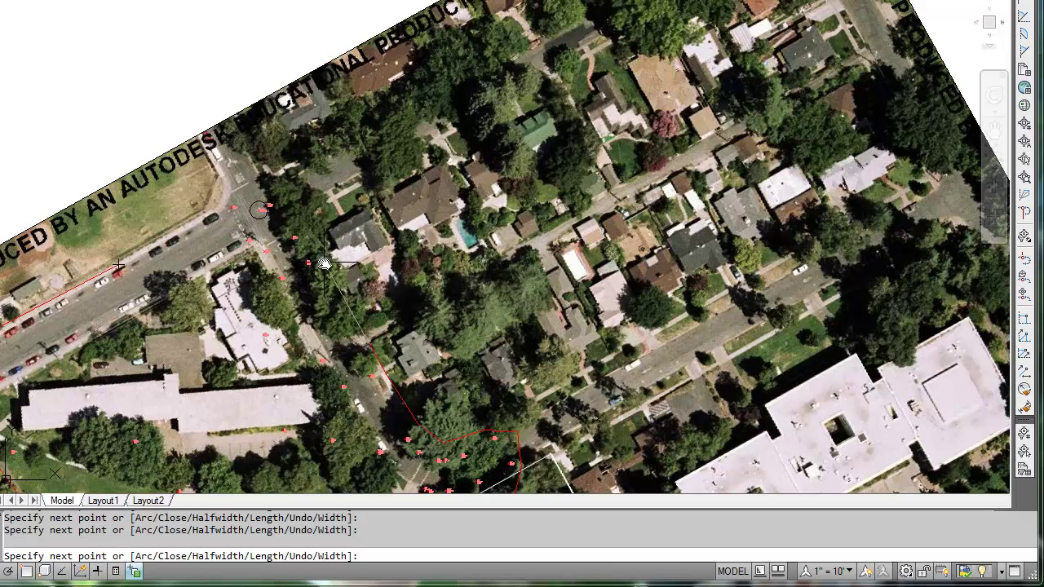
{"action": "left_click", "coordinate": [324, 265]}
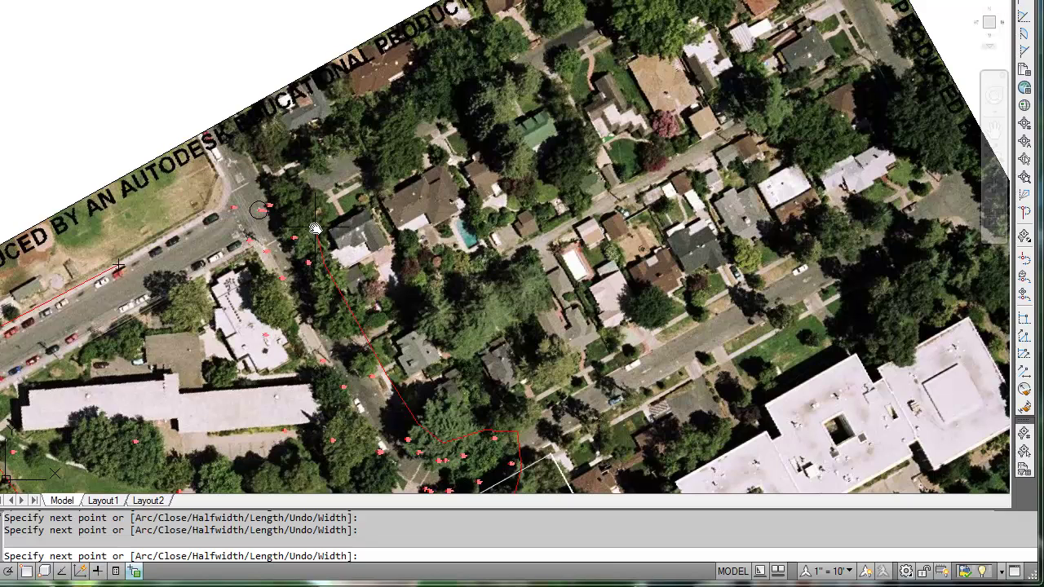
{"action": "left_click", "coordinate": [276, 177]}
{"action": "left_click", "coordinate": [227, 192]}
{"action": "key", "text": "Return"}
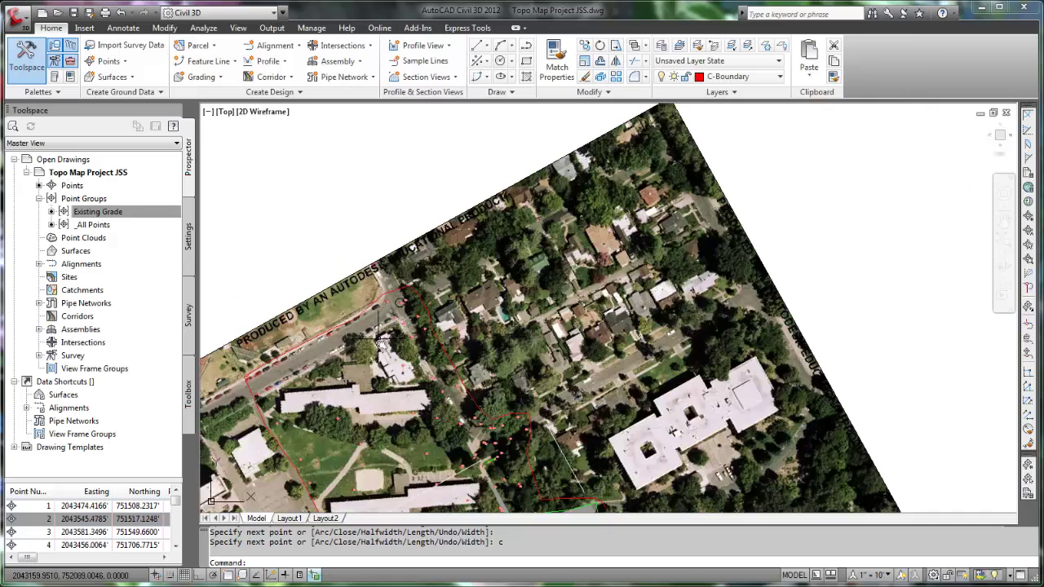
{"action": "scroll", "coordinate": [330, 318], "scroll_direction": "up", "scroll_amount": 3}
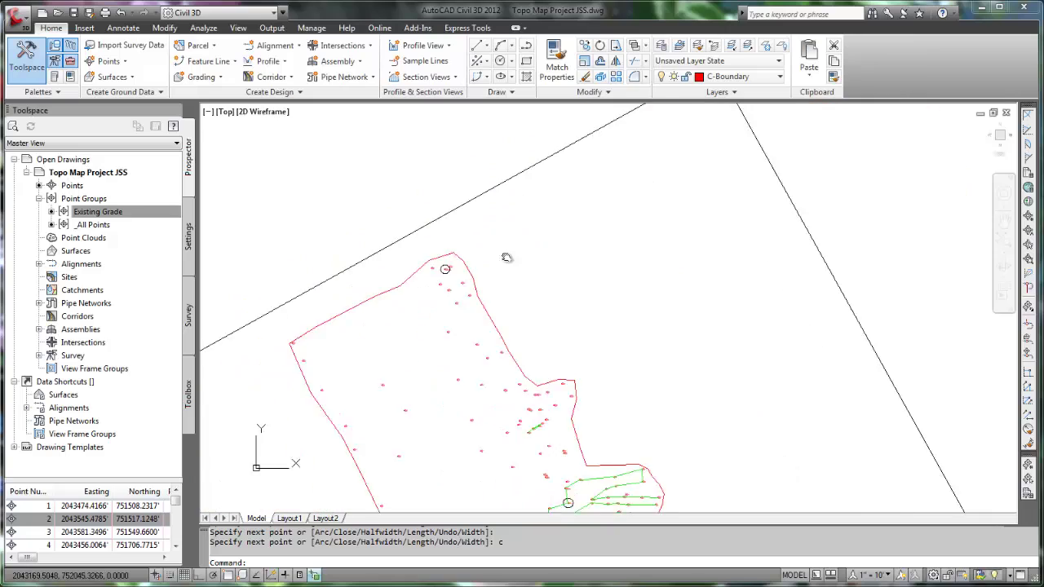
- Create a new surface from Prospector's Surfaces collection and name it Existing Grade
{"action": "middle_click_drag", "start_coordinate": [410, 277], "coordinate": [518, 176]}
{"action": "scroll", "coordinate": [552, 202], "scroll_direction": "down", "scroll_amount": 2}
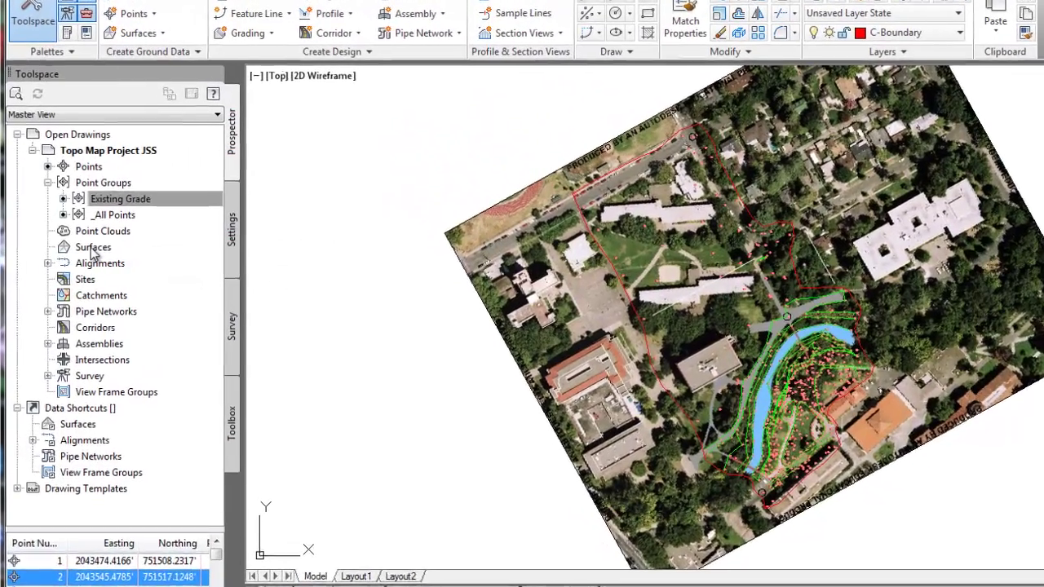
{"action": "left_click", "coordinate": [75, 252]}
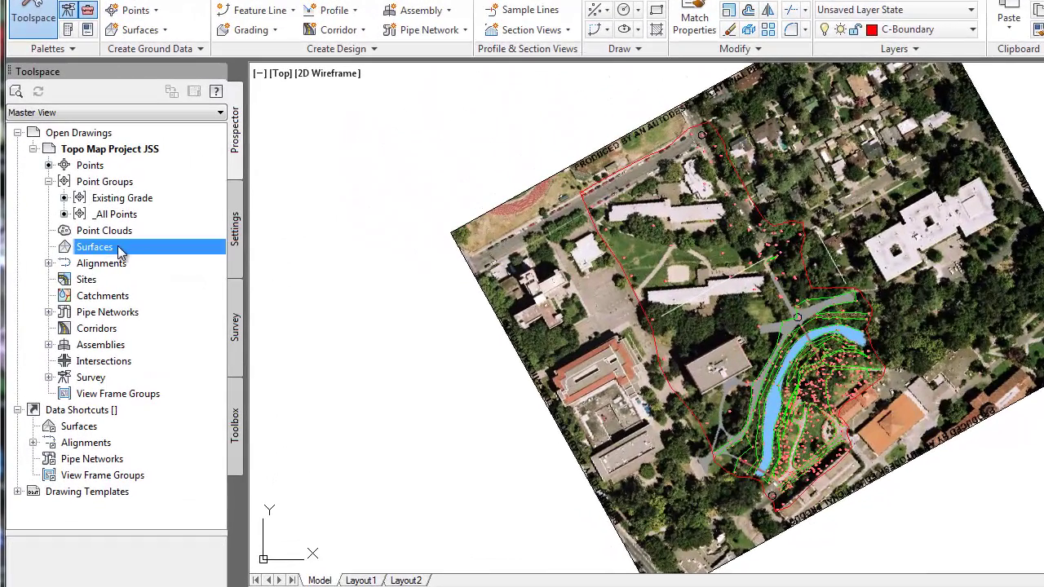
{"action": "right_click", "coordinate": [118, 248]}
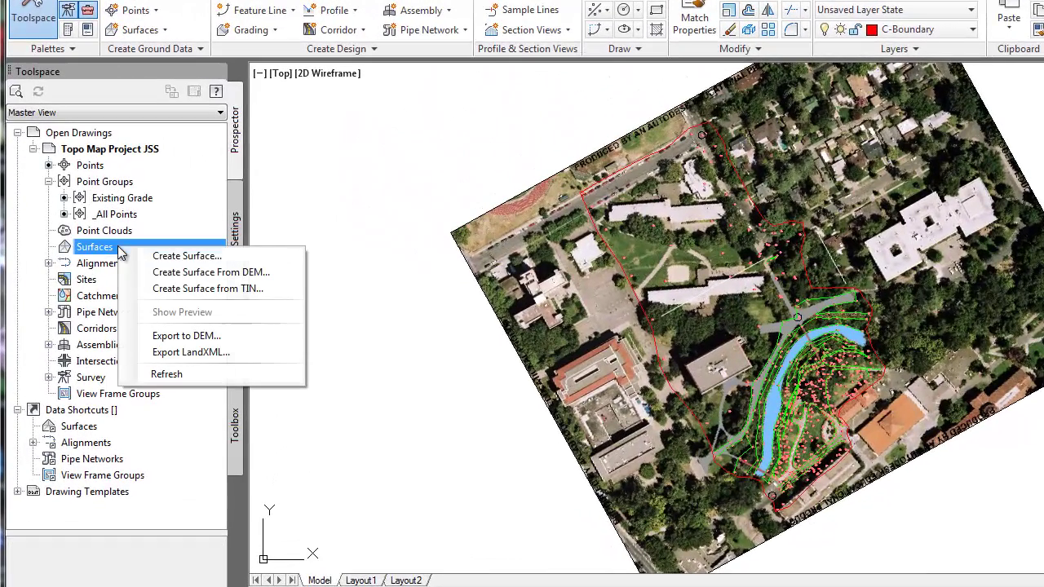
{"action": "left_click", "coordinate": [183, 258]}
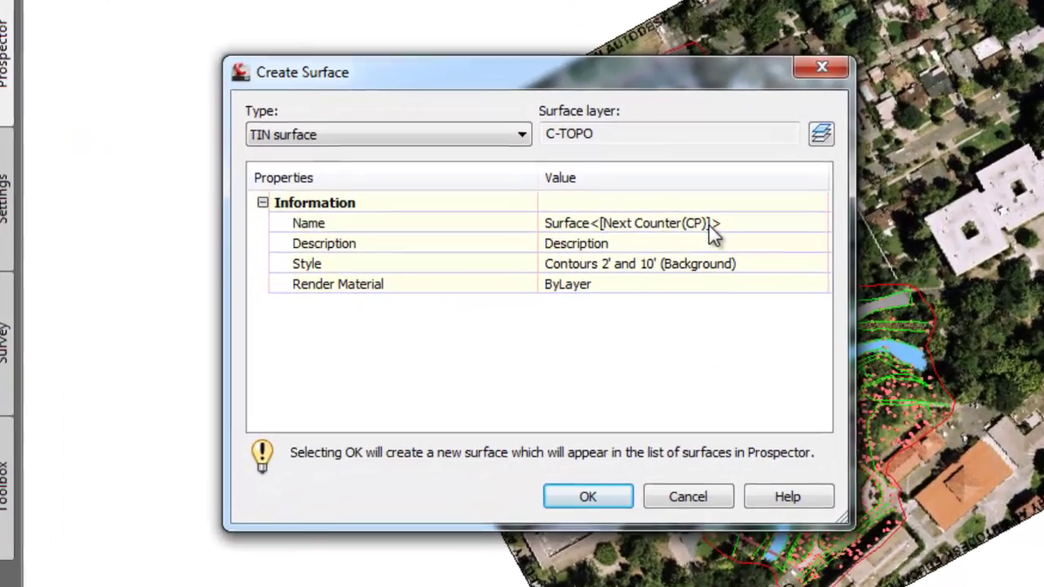
{"action": "left_click", "coordinate": [718, 247]}
{"action": "type", "text": "Existing Grade"}
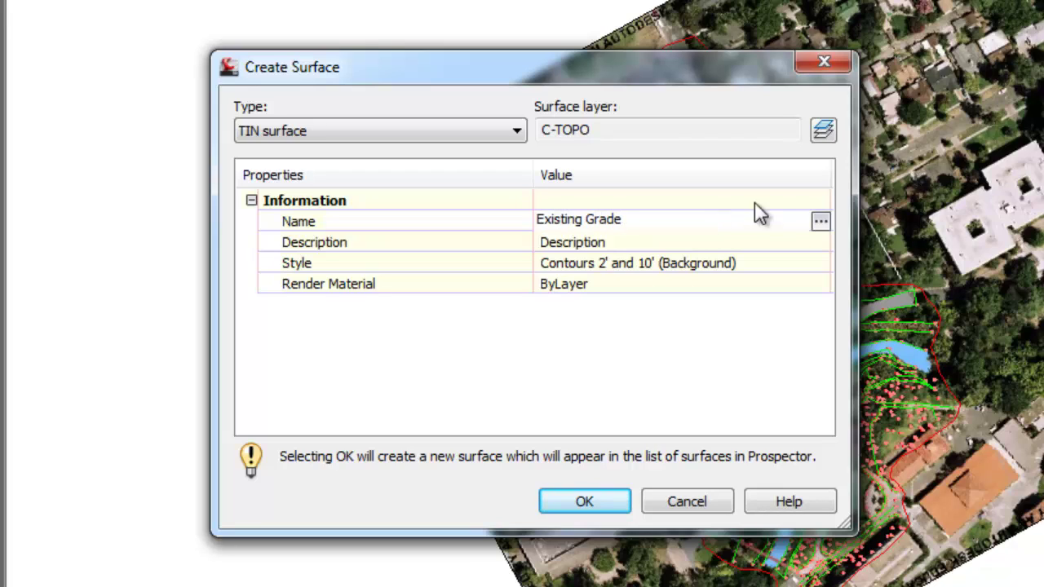
{"action": "key", "text": "Return"}
- Describe it as Topo Survey Points, style it Contours 1' and 5' (Background), and create it
{"action": "left_click", "coordinate": [611, 242]}
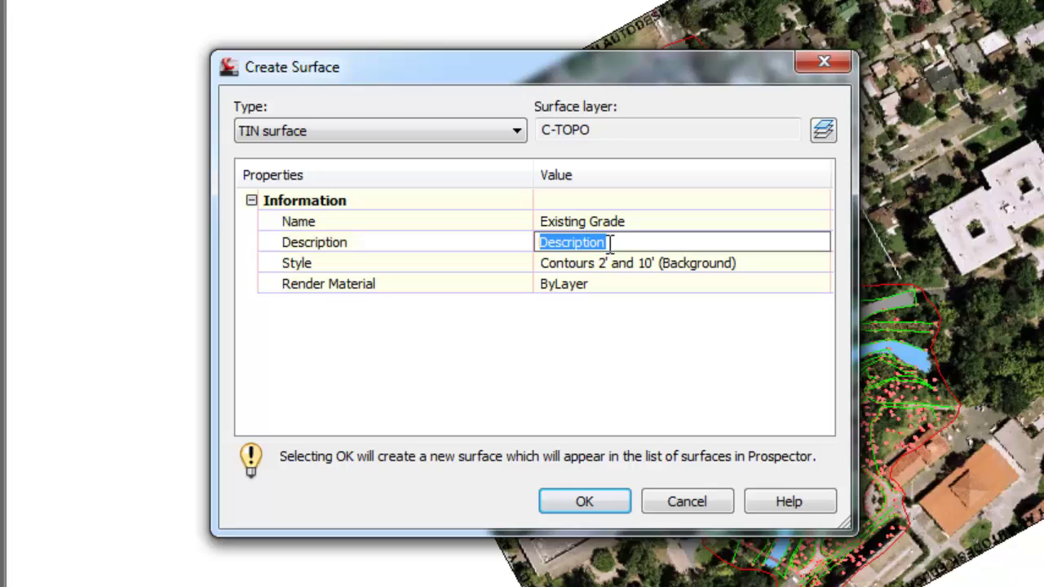
{"action": "type", "text": "Topo Survey"}
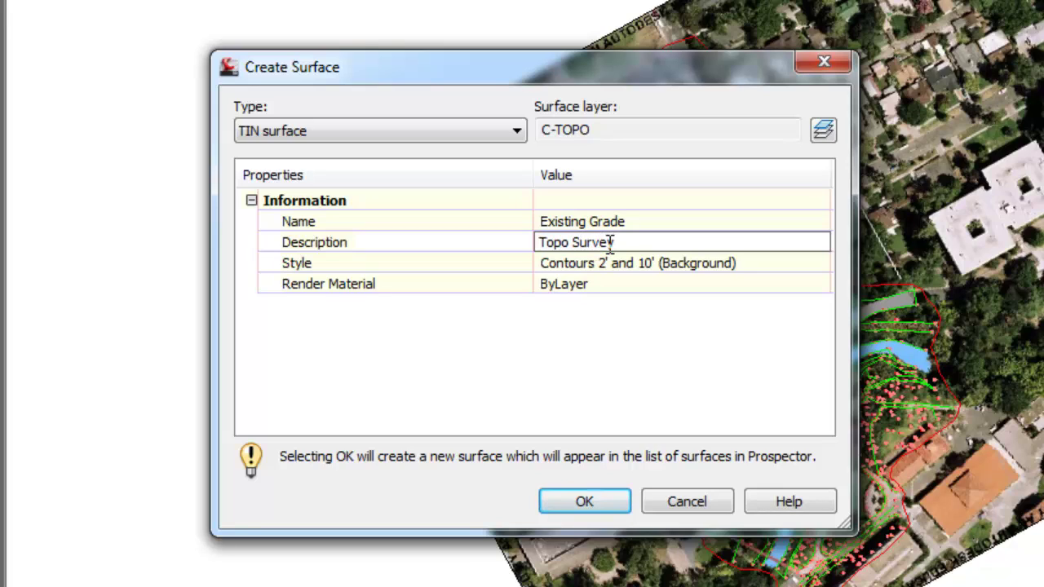
{"action": "type", "text": " Points"}
{"action": "key", "text": "Return"}
{"action": "left_click", "coordinate": [691, 263]}
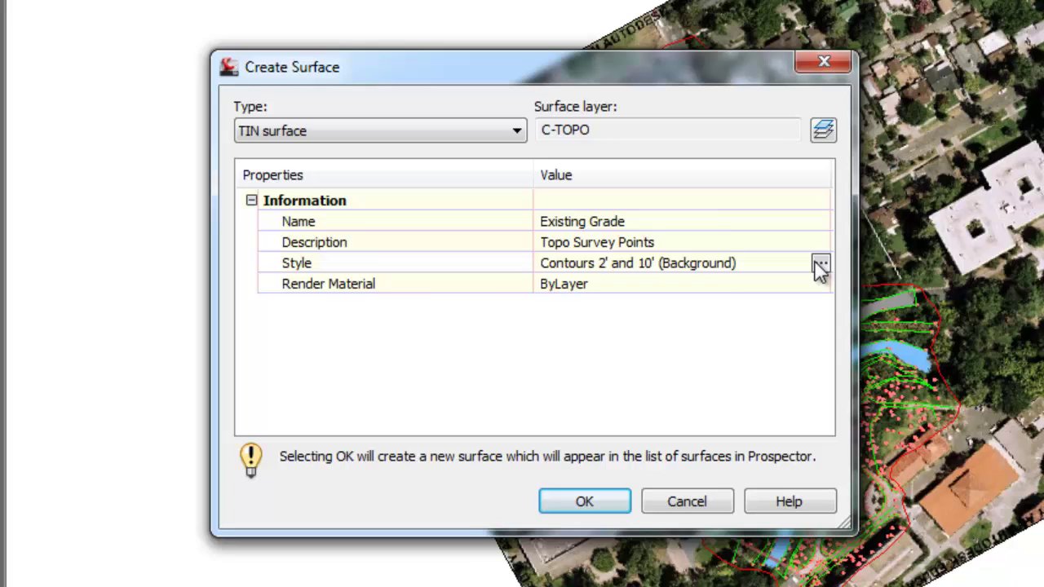
{"action": "left_click", "coordinate": [818, 264]}
{"action": "left_click", "coordinate": [601, 295]}
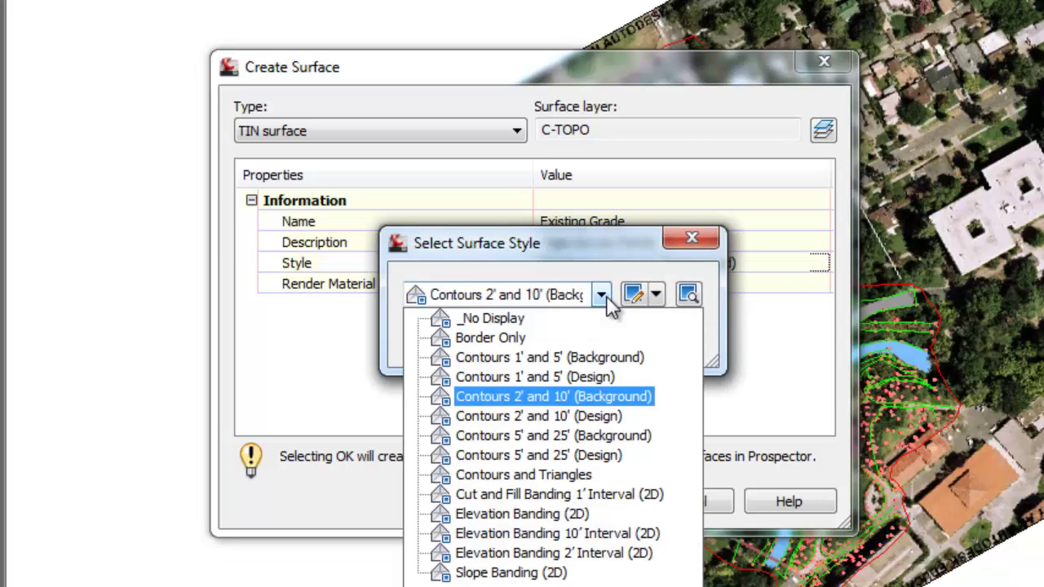
{"action": "left_click", "coordinate": [632, 359]}
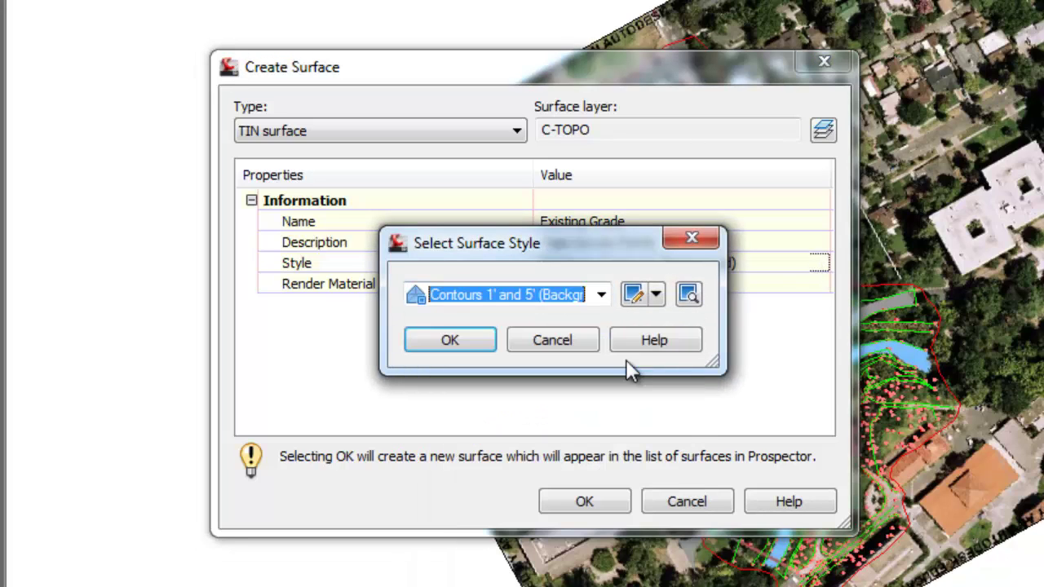
{"action": "left_click", "coordinate": [455, 349]}
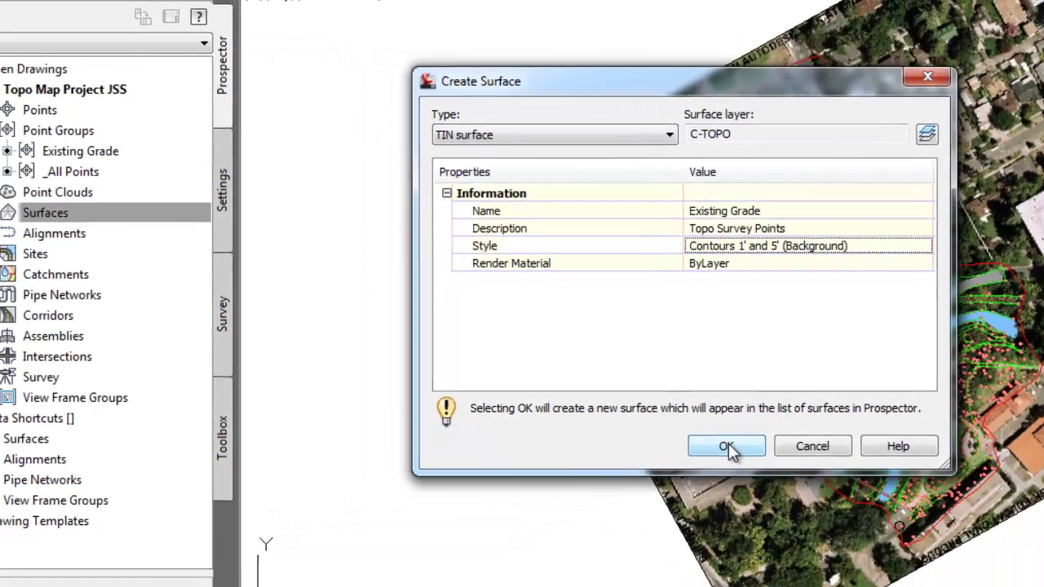
{"action": "left_click", "coordinate": [588, 503]}
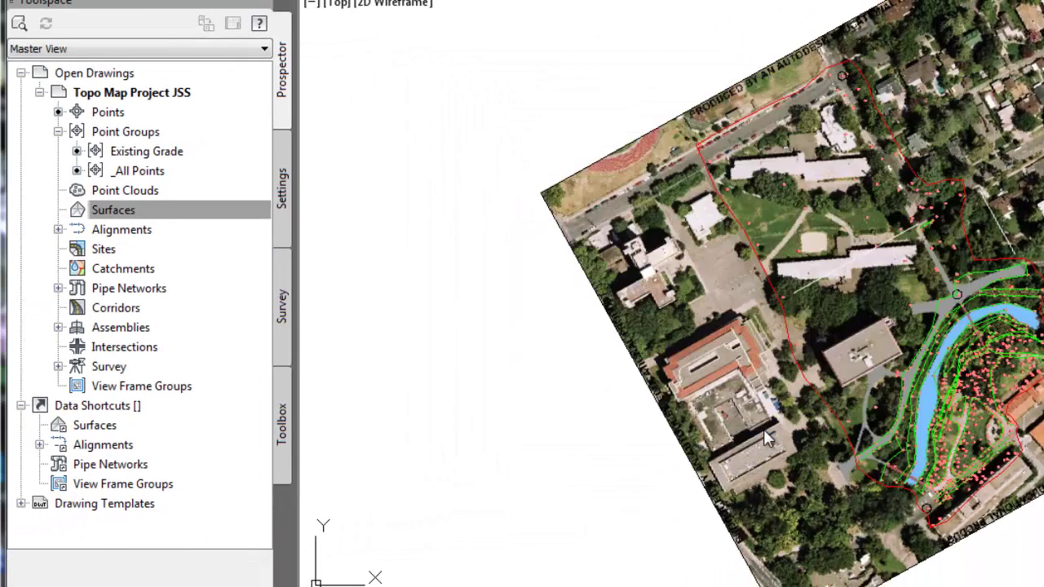
- Add the Existing Grade point group to the surface definition and zoom to the pond contours
{"action": "left_click", "coordinate": [59, 210]}
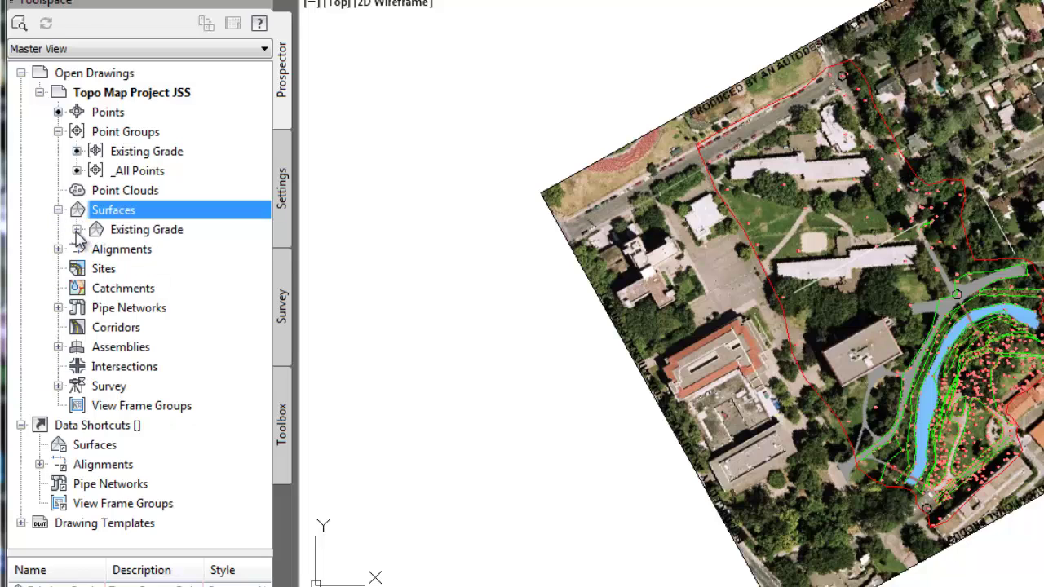
{"action": "left_click", "coordinate": [76, 231]}
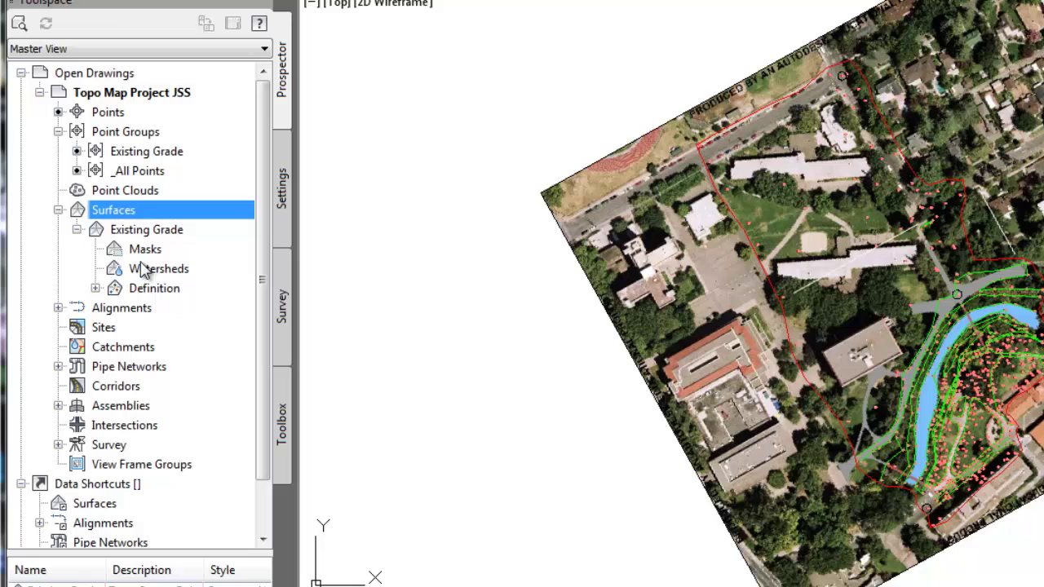
{"action": "left_click", "coordinate": [96, 289]}
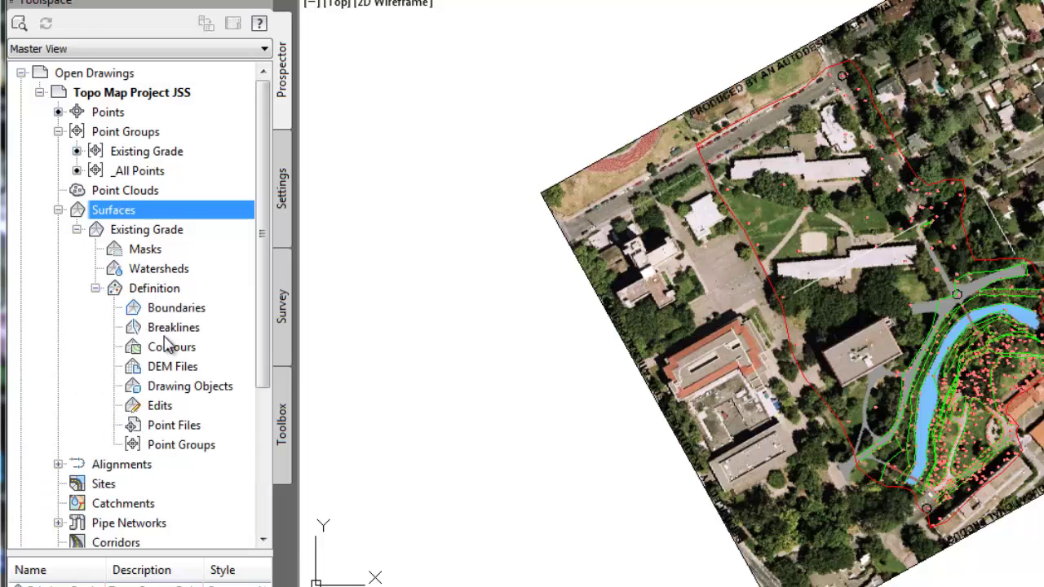
{"action": "left_click", "coordinate": [169, 448]}
{"action": "right_click", "coordinate": [168, 451]}
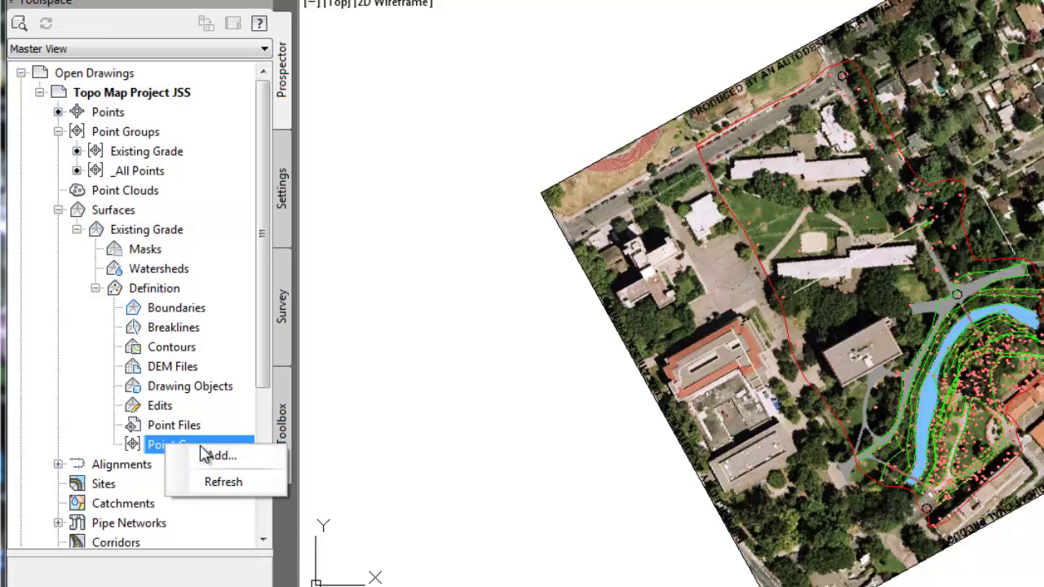
{"action": "left_click", "coordinate": [226, 463]}
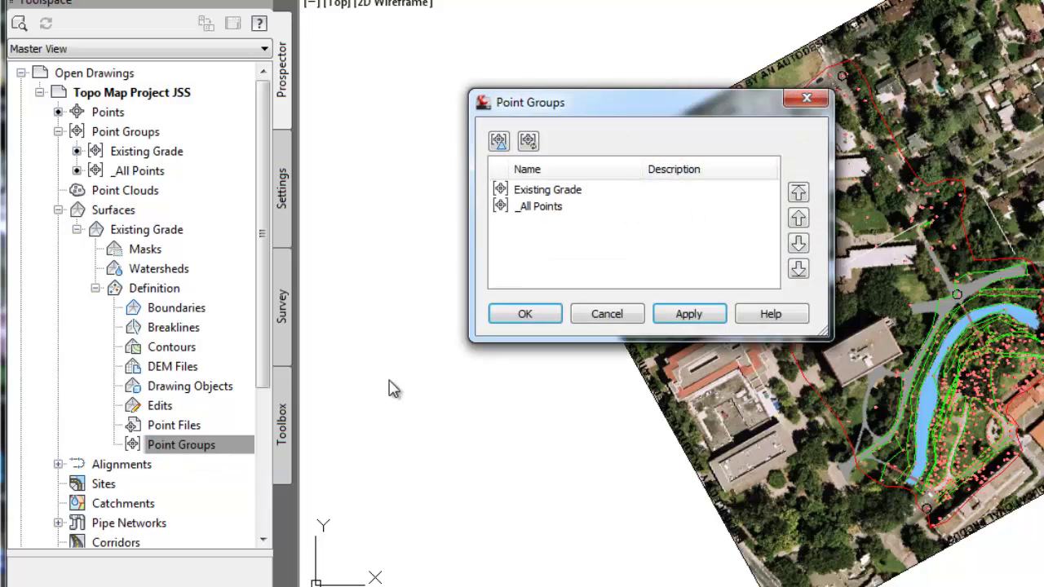
{"action": "left_click", "coordinate": [568, 195]}
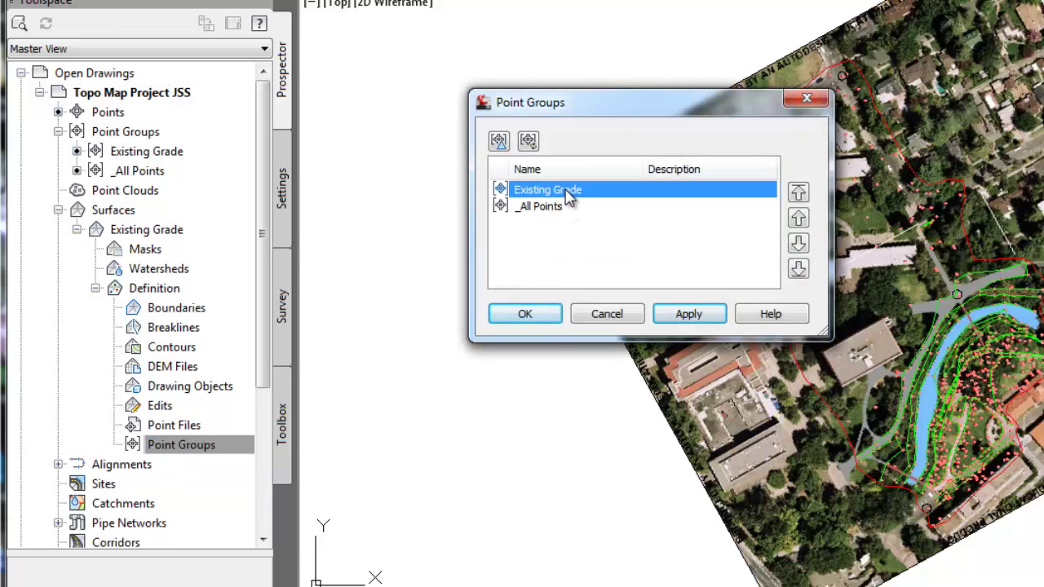
{"action": "left_click", "coordinate": [525, 314]}
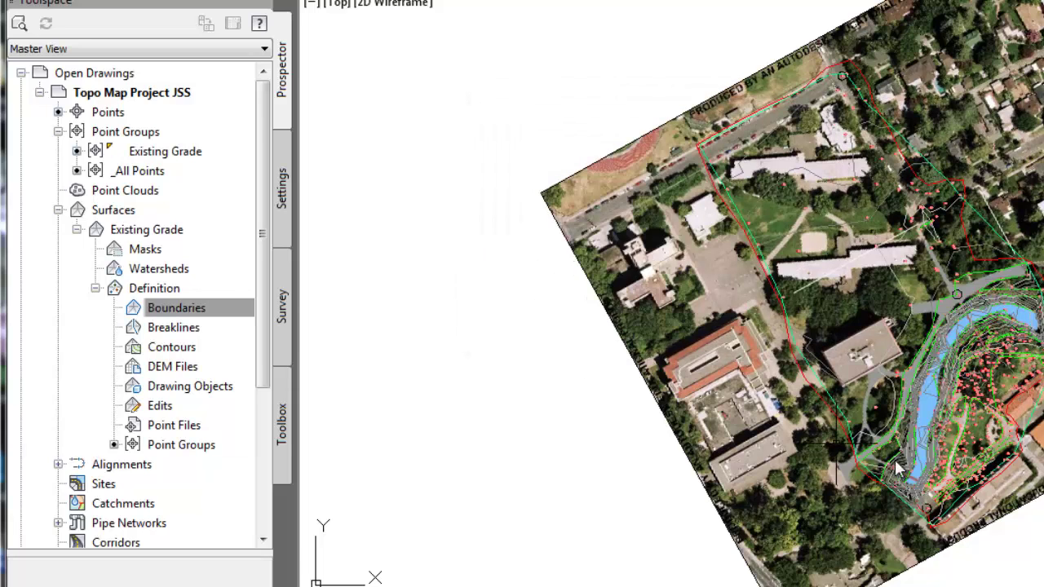
{"action": "scroll", "coordinate": [971, 403], "scroll_direction": "up", "scroll_amount": 6}
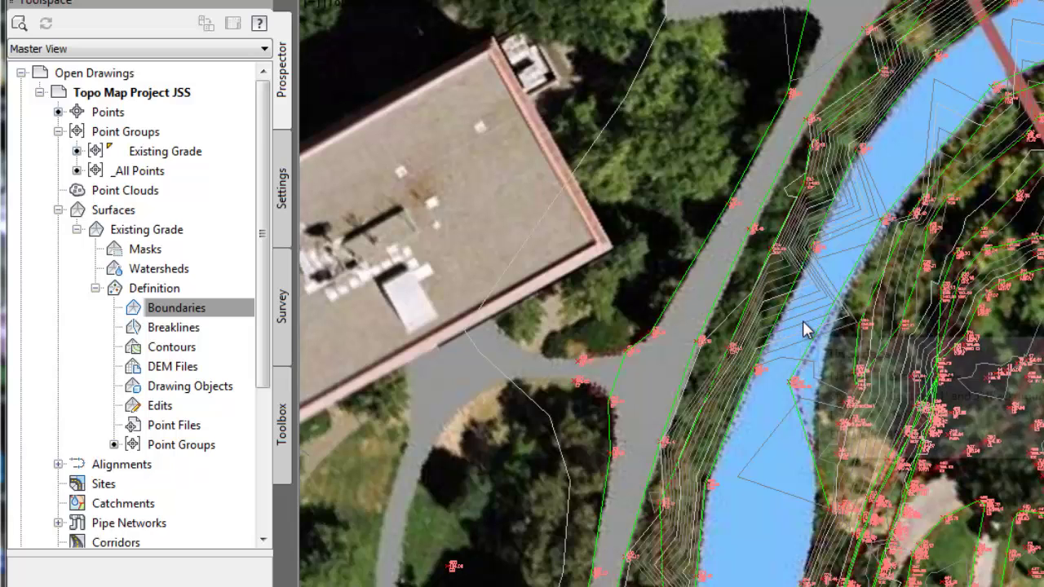
{"action": "scroll", "coordinate": [804, 326], "scroll_direction": "down", "scroll_amount": 2}
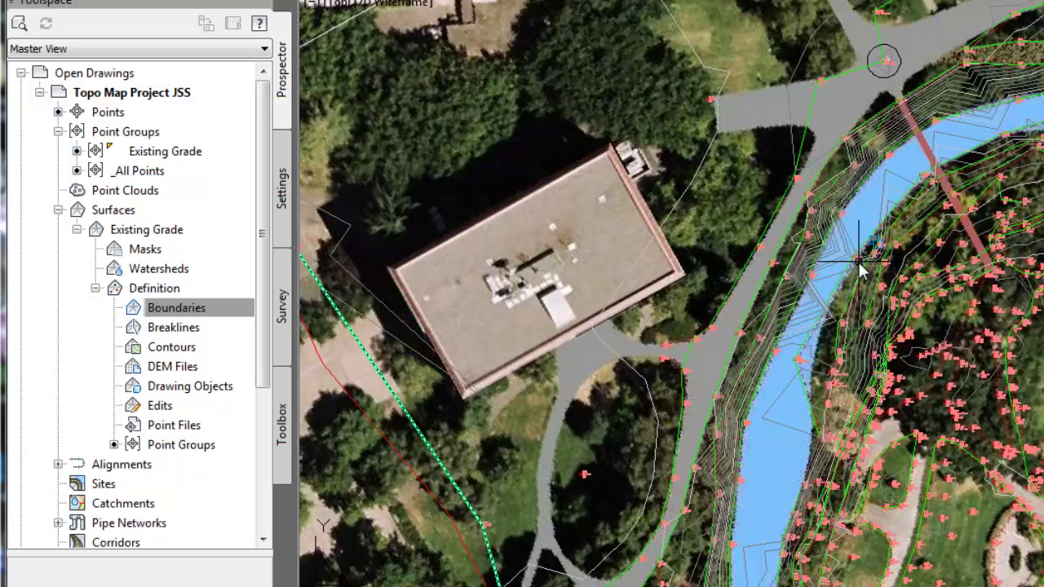
- Add the stream-bank lines to Existing Grade as Standard breaklines
{"action": "scroll", "coordinate": [862, 270], "scroll_direction": "up", "scroll_amount": 2}
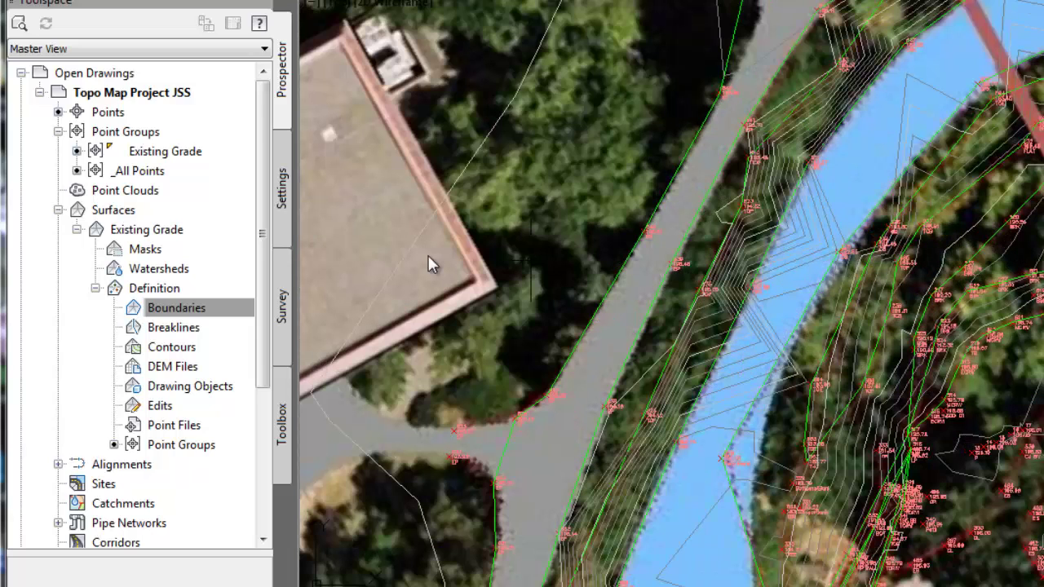
{"action": "left_click", "coordinate": [169, 329]}
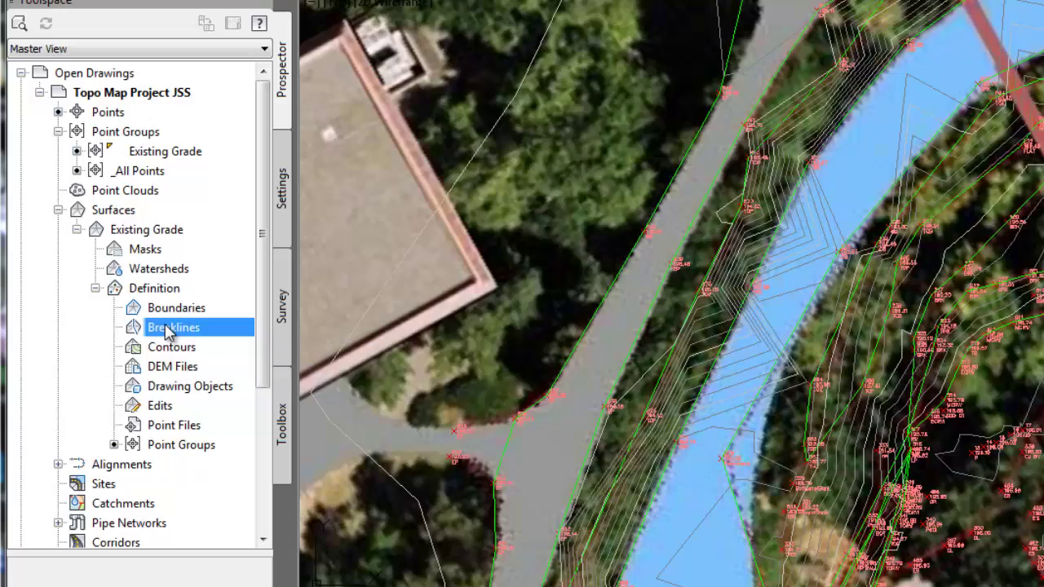
{"action": "right_click", "coordinate": [169, 330]}
{"action": "left_click", "coordinate": [149, 356]}
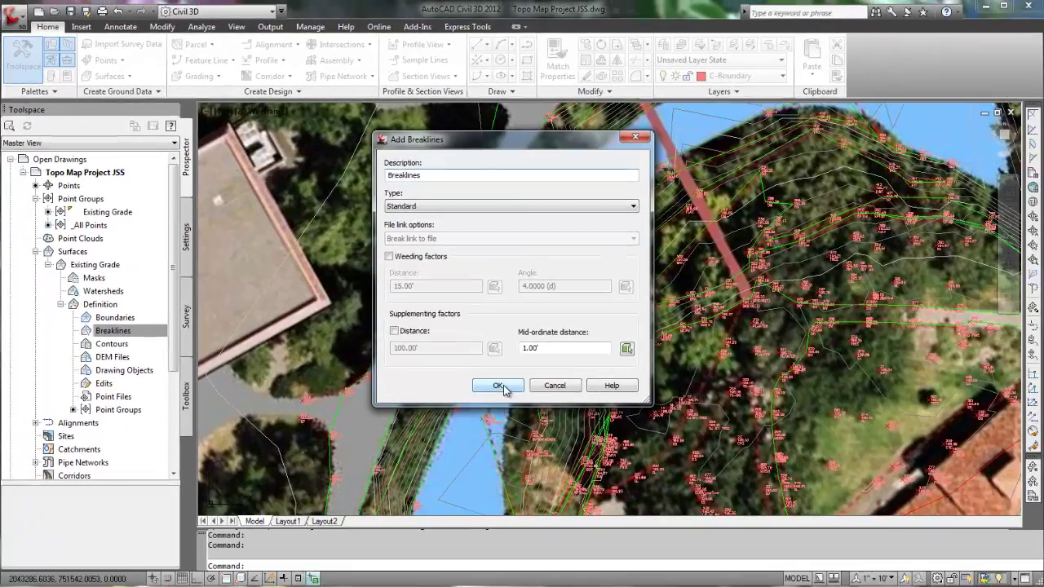
{"action": "left_click", "coordinate": [512, 439]}
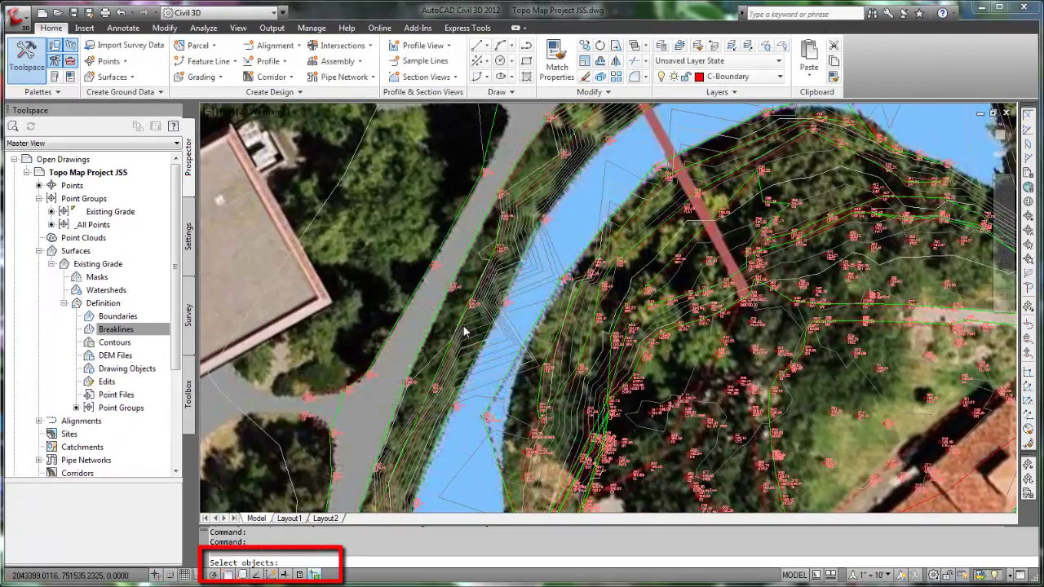
{"action": "scroll", "coordinate": [465, 330], "scroll_direction": "down", "scroll_amount": 4}
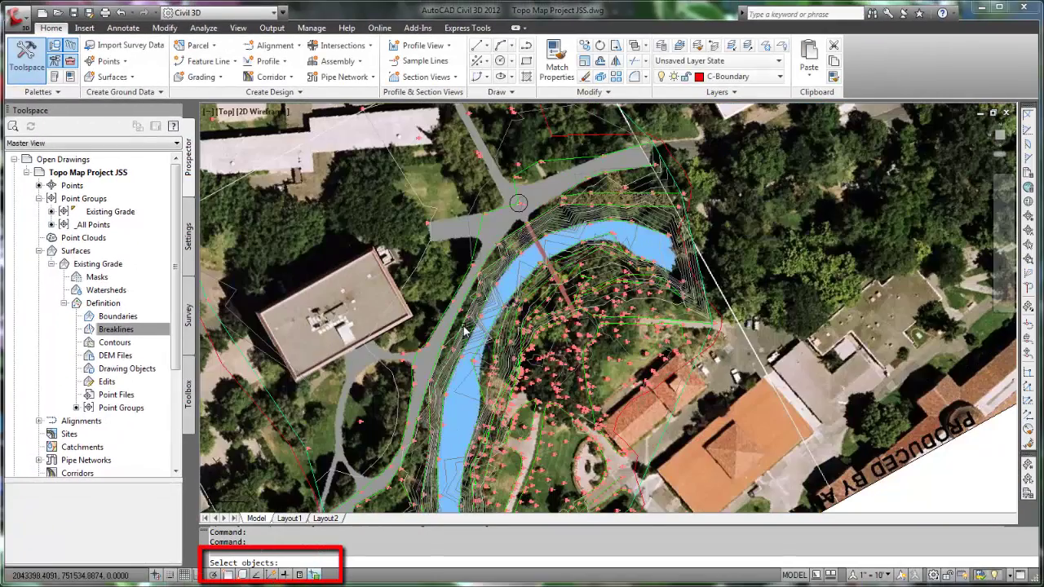
{"action": "left_click", "coordinate": [478, 238]}
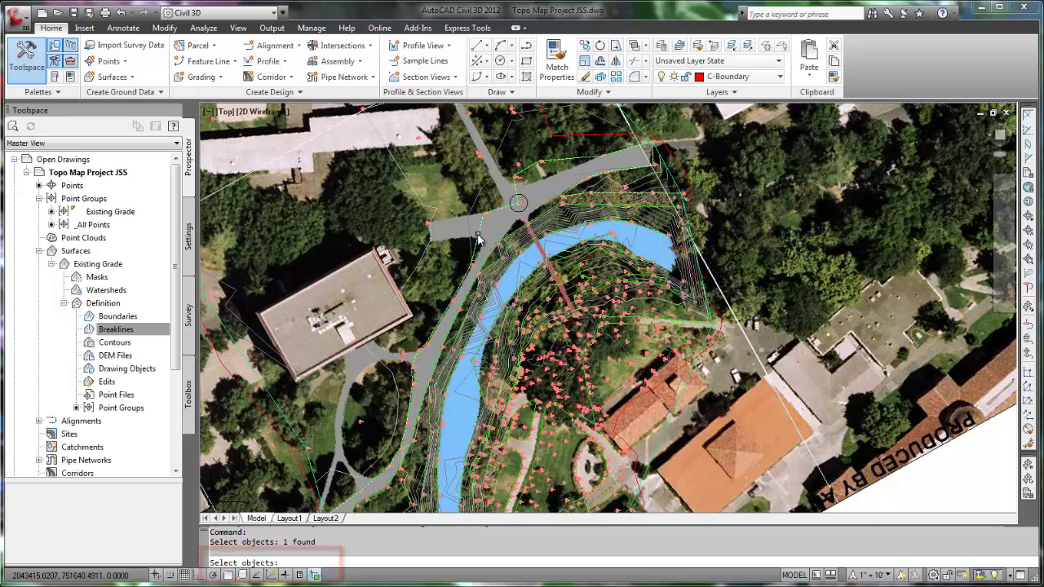
{"action": "left_click", "coordinate": [647, 197]}
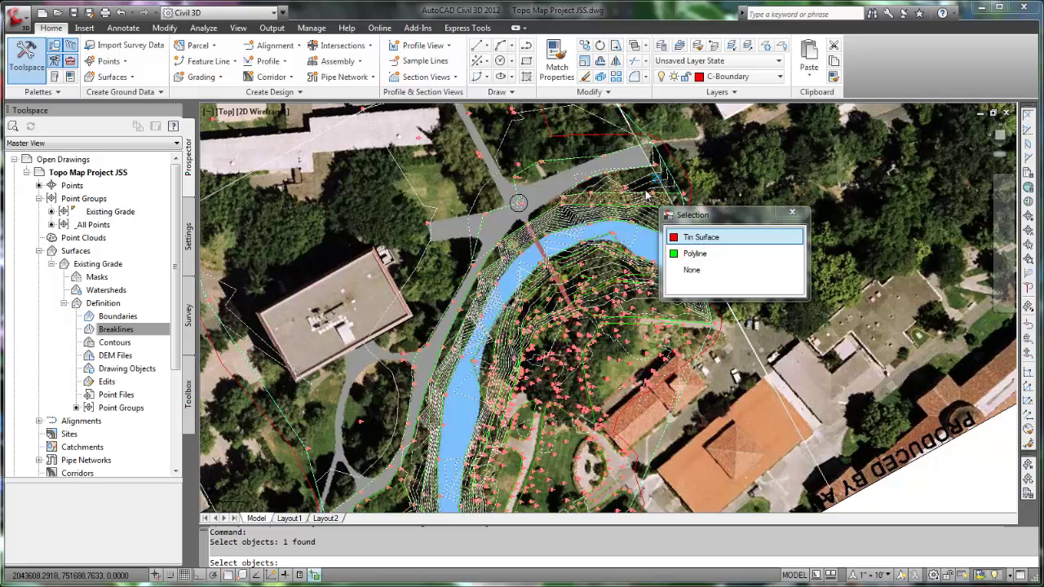
{"action": "left_click", "coordinate": [701, 237]}
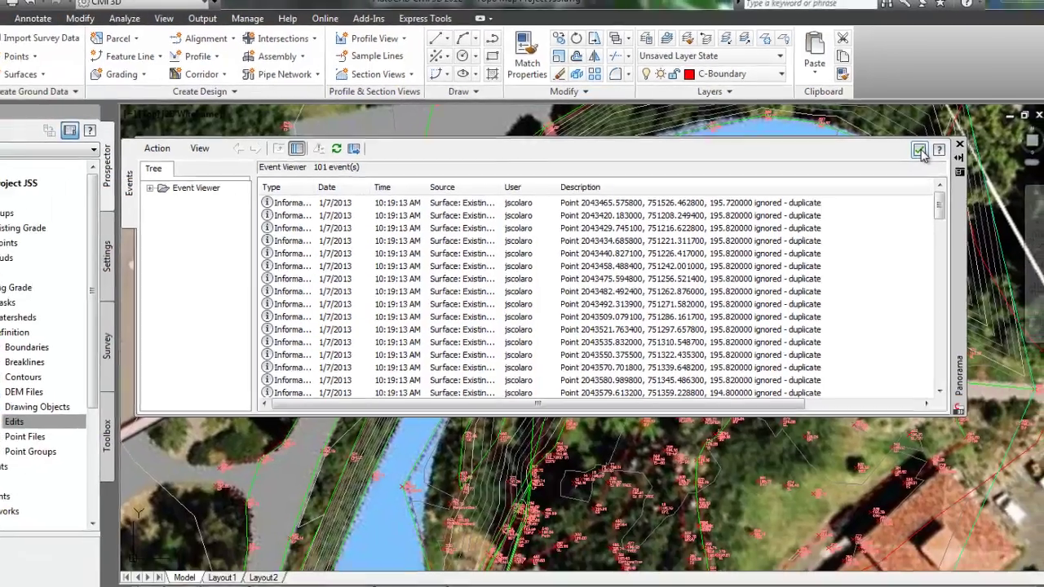
- Close the event log and frame the river's east bend and the red boundary line
{"action": "left_click", "coordinate": [934, 155]}
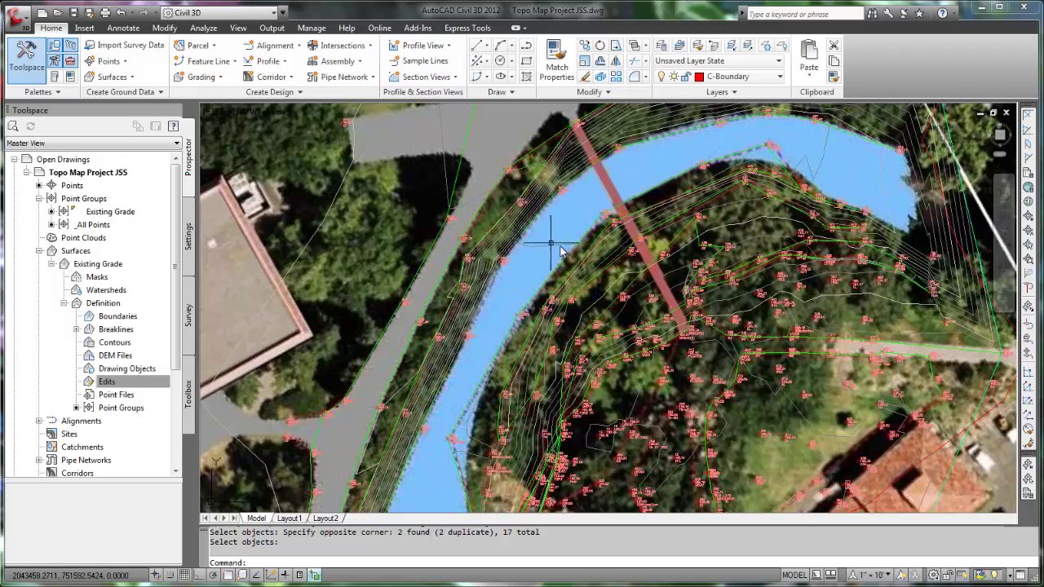
{"action": "middle_click_drag", "start_coordinate": [494, 395], "coordinate": [599, 207]}
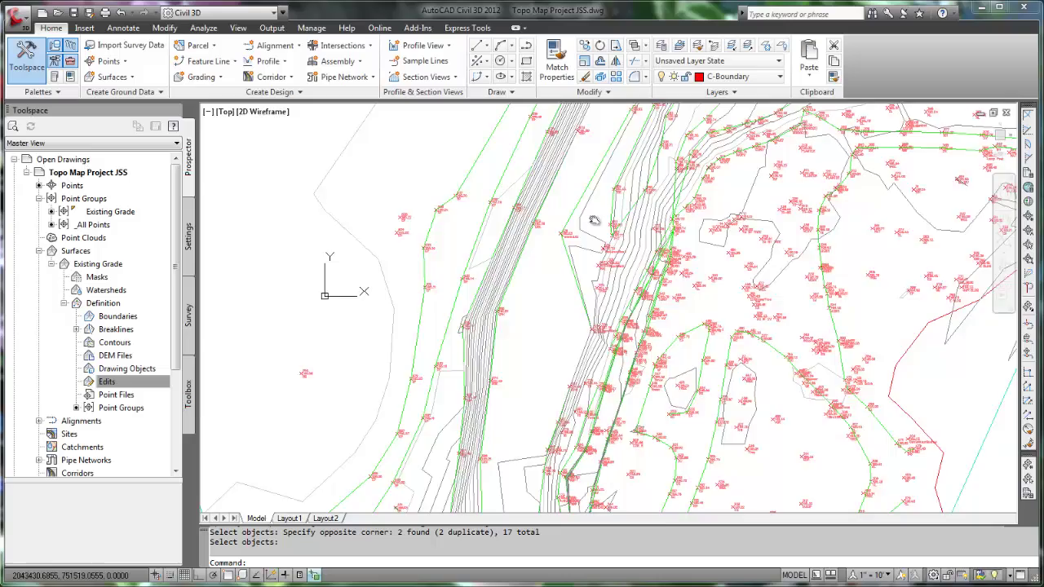
{"action": "middle_click_drag", "start_coordinate": [595, 221], "coordinate": [533, 408]}
{"action": "middle_click_drag", "start_coordinate": [536, 473], "coordinate": [531, 309]}
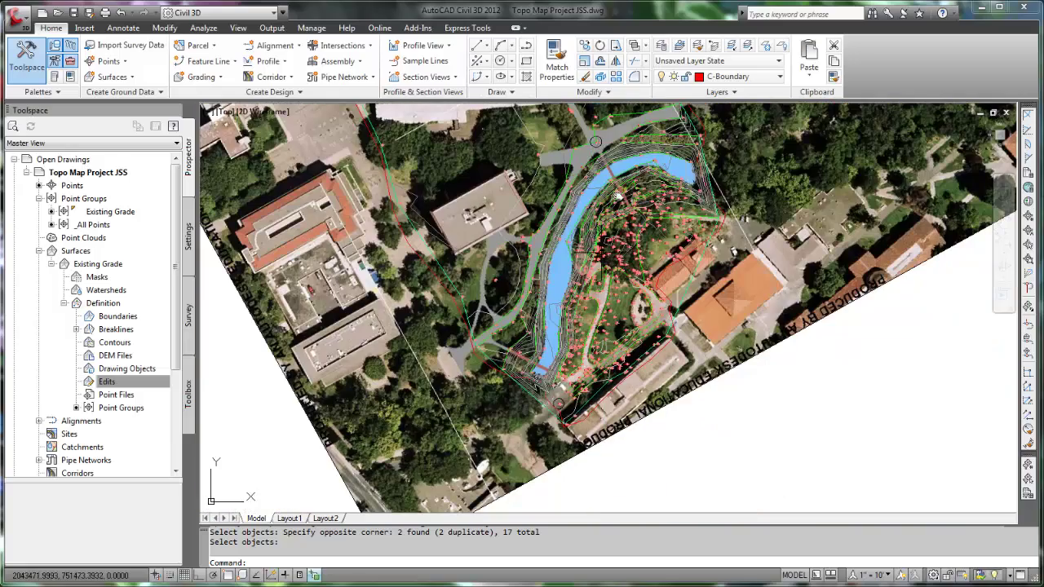
{"action": "scroll", "coordinate": [701, 175], "scroll_direction": "up", "scroll_amount": 2}
{"action": "scroll", "coordinate": [689, 174], "scroll_direction": "up", "scroll_amount": 1}
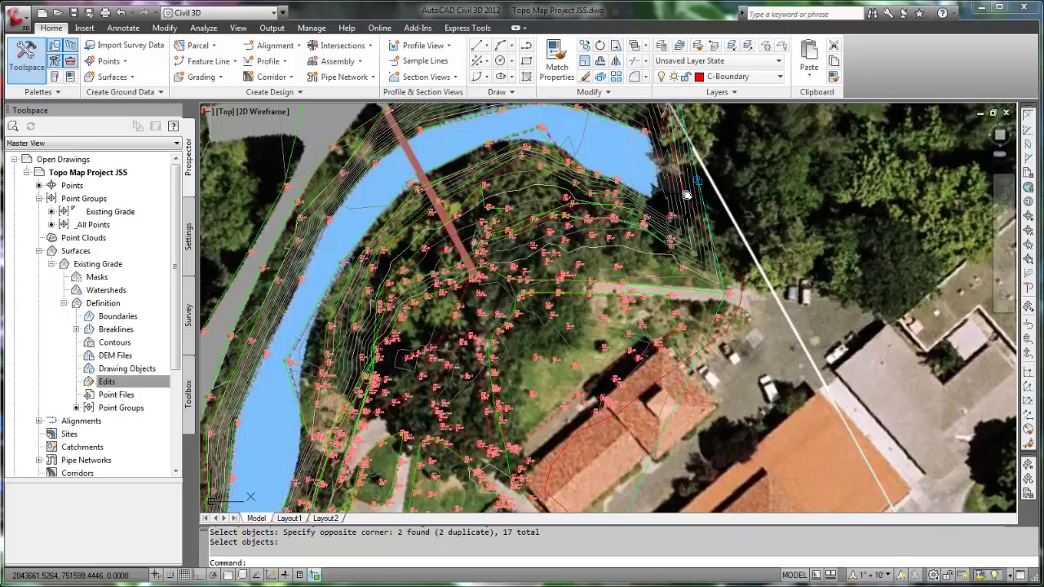
- Add the red polyline to Existing Grade as outer boundary 'Bndry', with non-destructive breakline off
{"action": "left_click", "coordinate": [135, 318]}
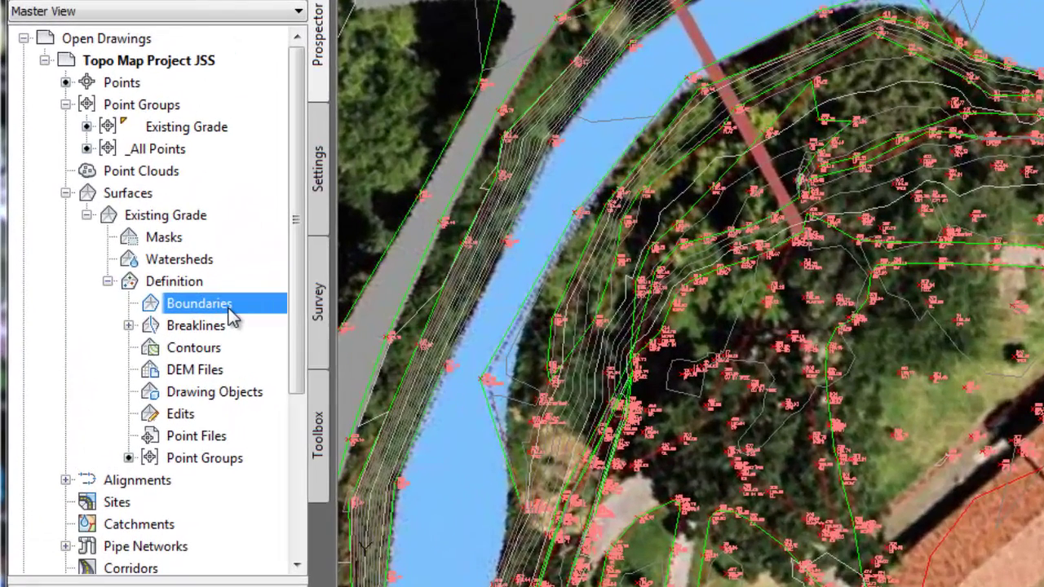
{"action": "right_click", "coordinate": [164, 318]}
{"action": "left_click", "coordinate": [300, 323]}
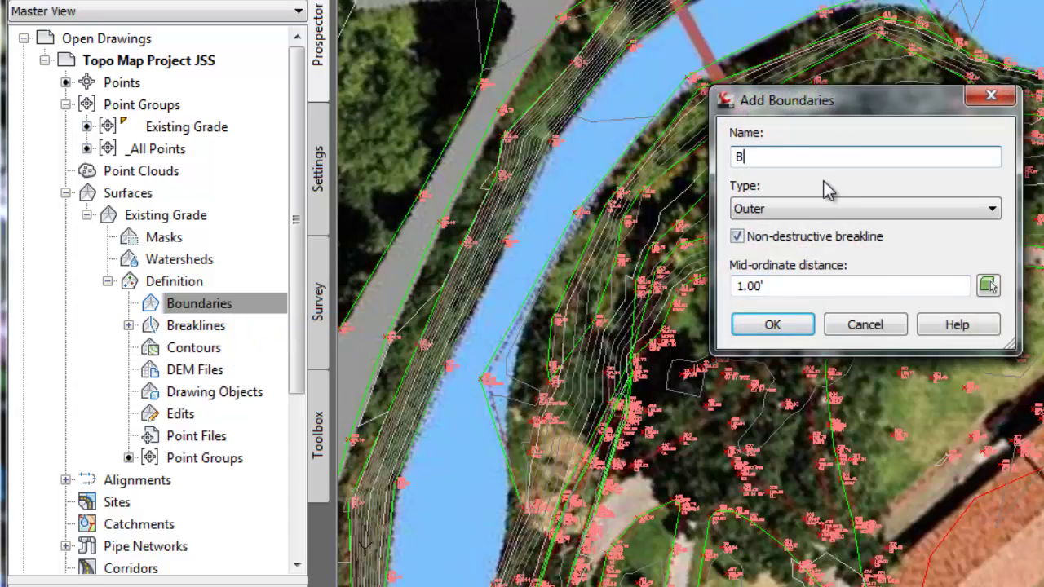
{"action": "type", "text": "Bndry"}
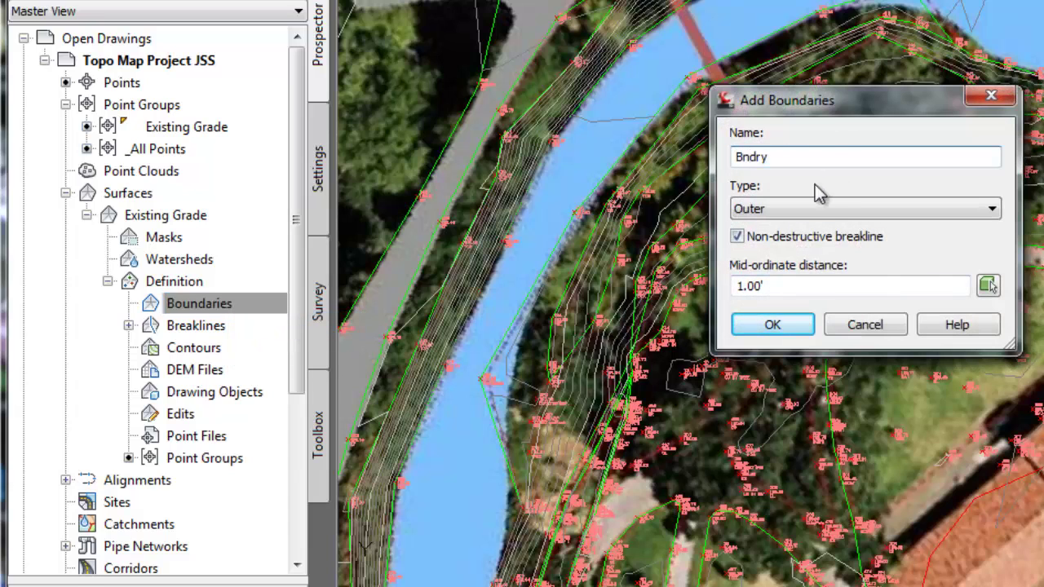
{"action": "left_click", "coordinate": [737, 237]}
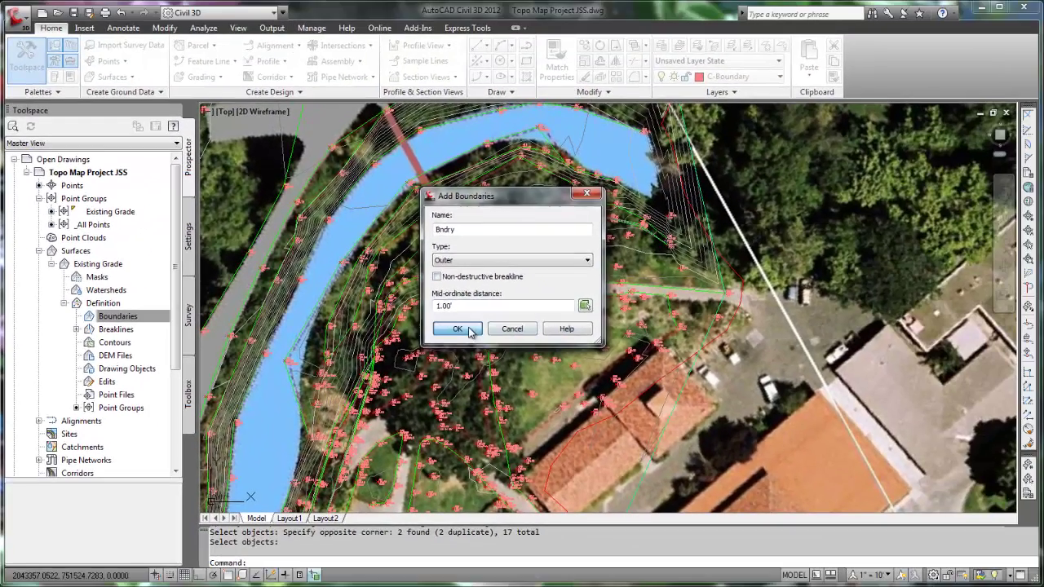
{"action": "left_click", "coordinate": [469, 327]}
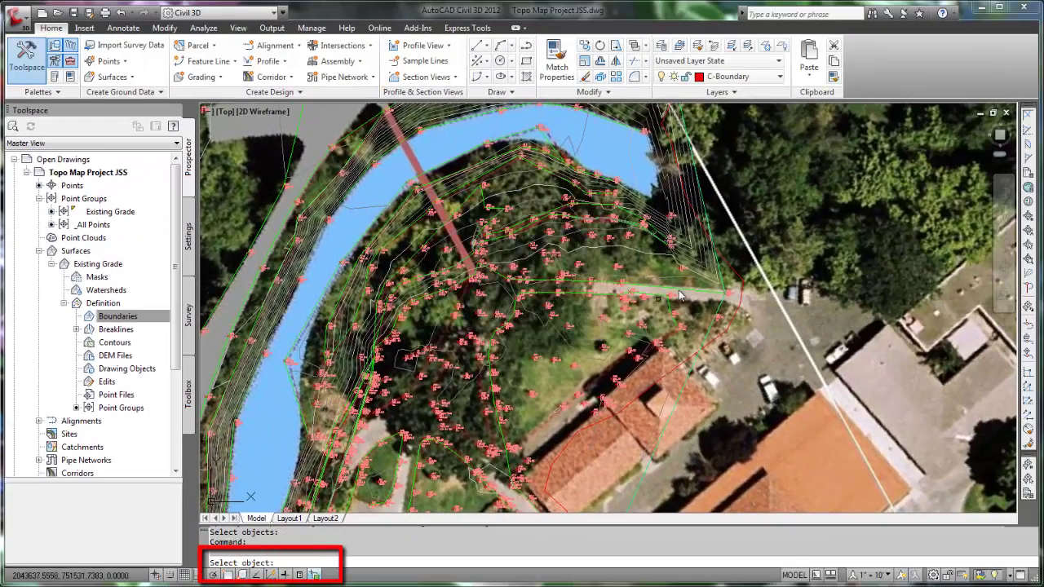
{"action": "left_click", "coordinate": [732, 278]}
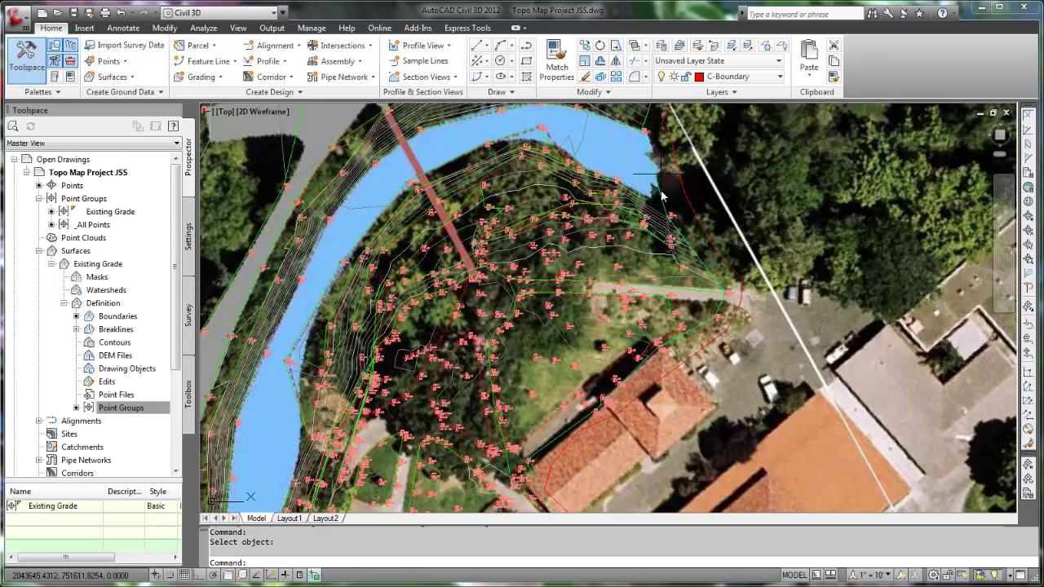
{"action": "scroll", "coordinate": [665, 193], "scroll_direction": "down", "scroll_amount": 5}
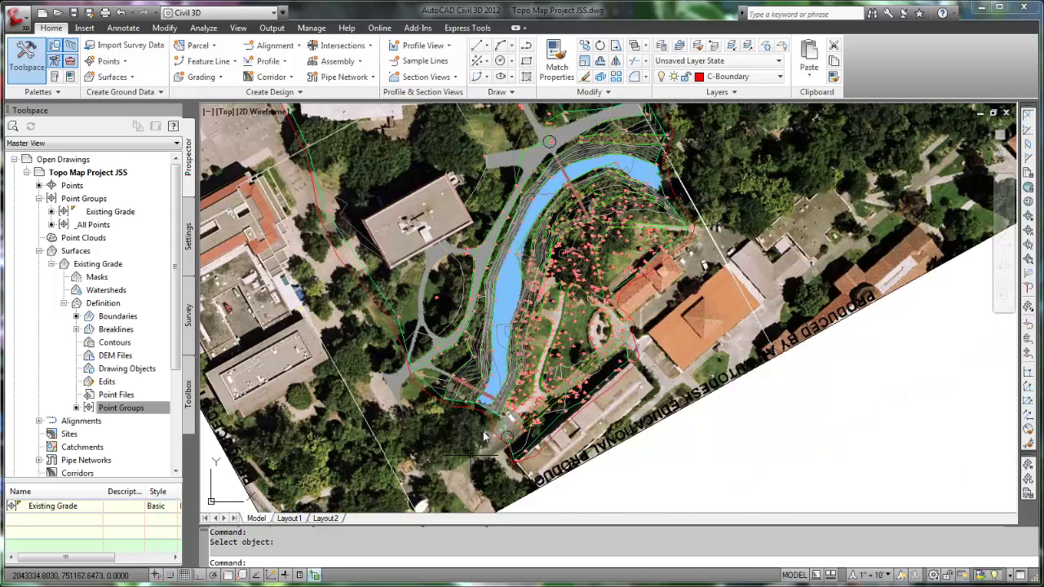
{"action": "scroll", "coordinate": [471, 421], "scroll_direction": "up", "scroll_amount": 8}
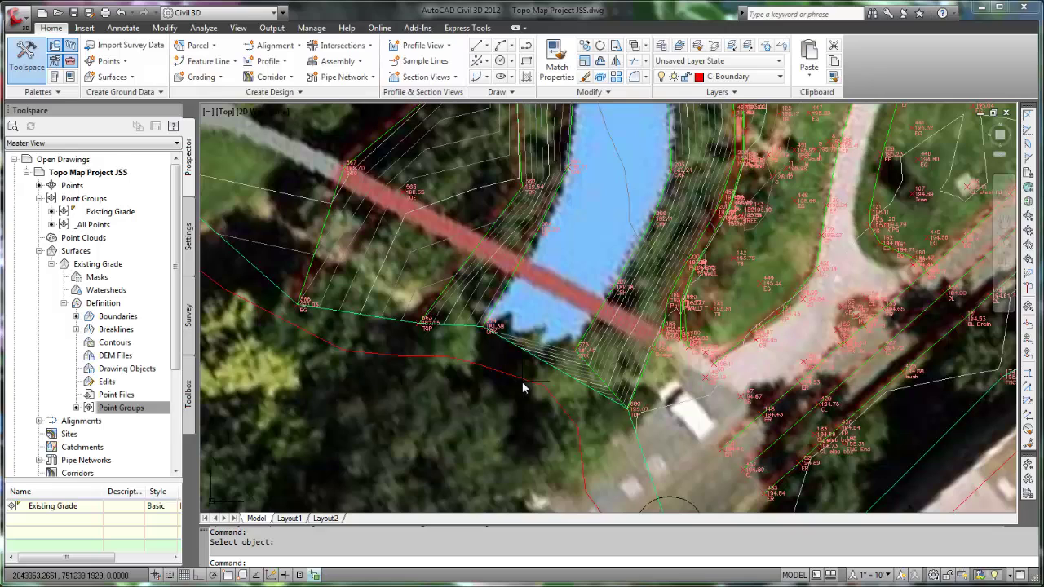
- Grip-stretch the boundary vertex below the bridge closer to the bridge
{"action": "left_click", "coordinate": [523, 383]}
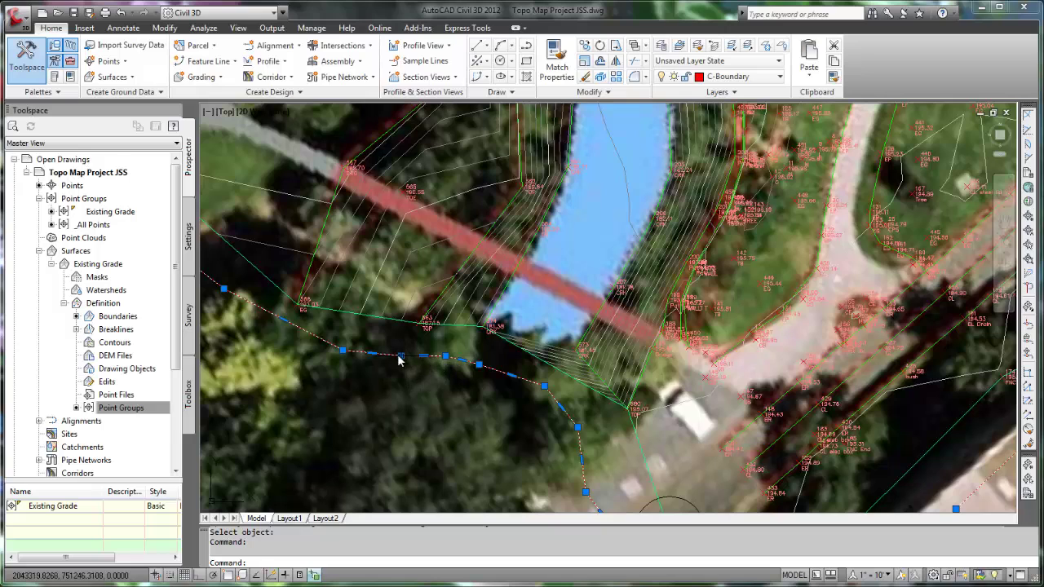
{"action": "left_click", "coordinate": [544, 385]}
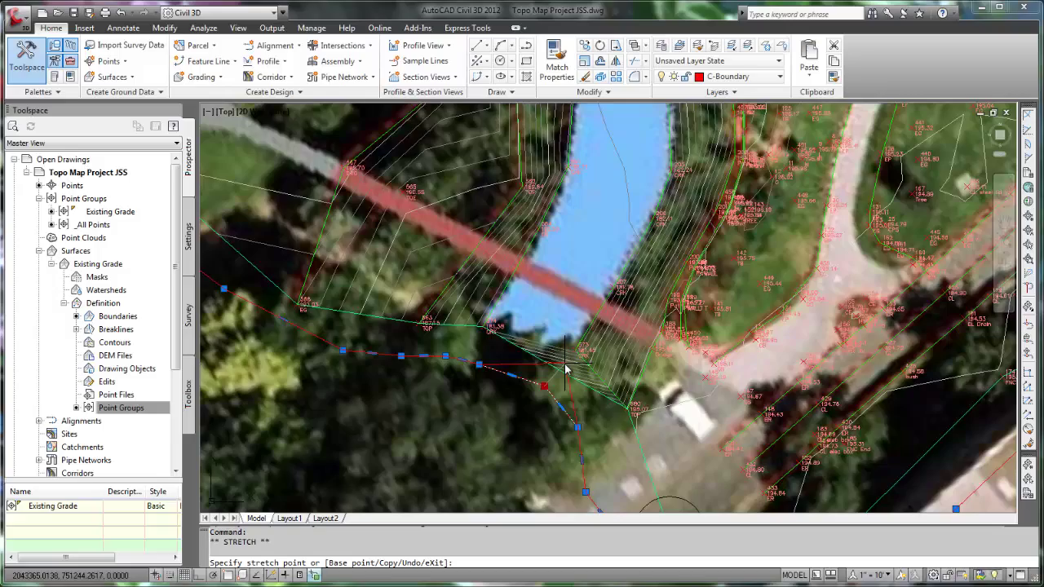
{"action": "left_click", "coordinate": [565, 364]}
{"action": "mouse_move", "coordinate": [564, 367]}
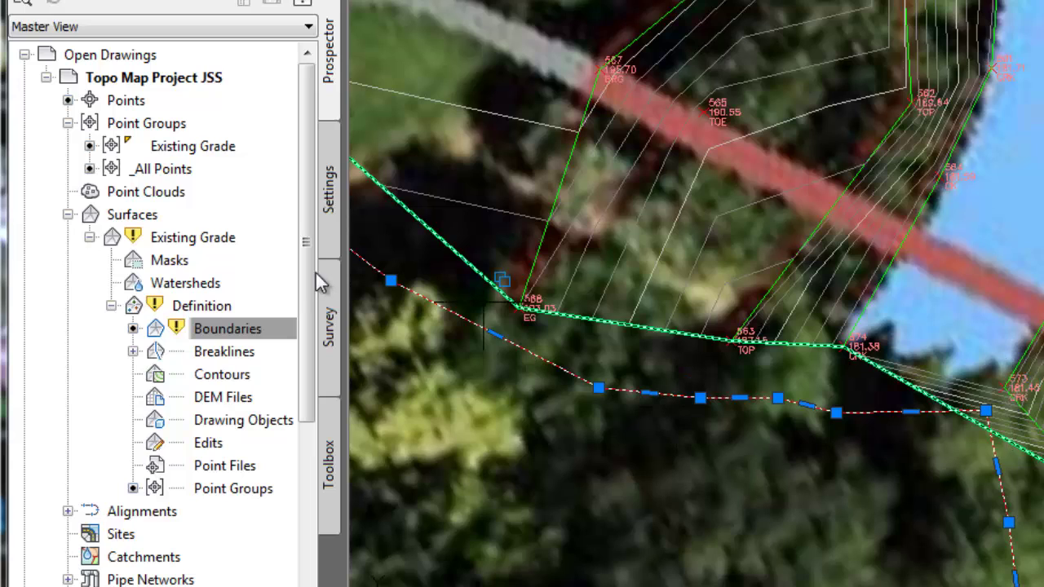
- Select the Existing Grade surface in Prospector and bring up its shortcut menu
{"action": "left_click", "coordinate": [222, 330]}
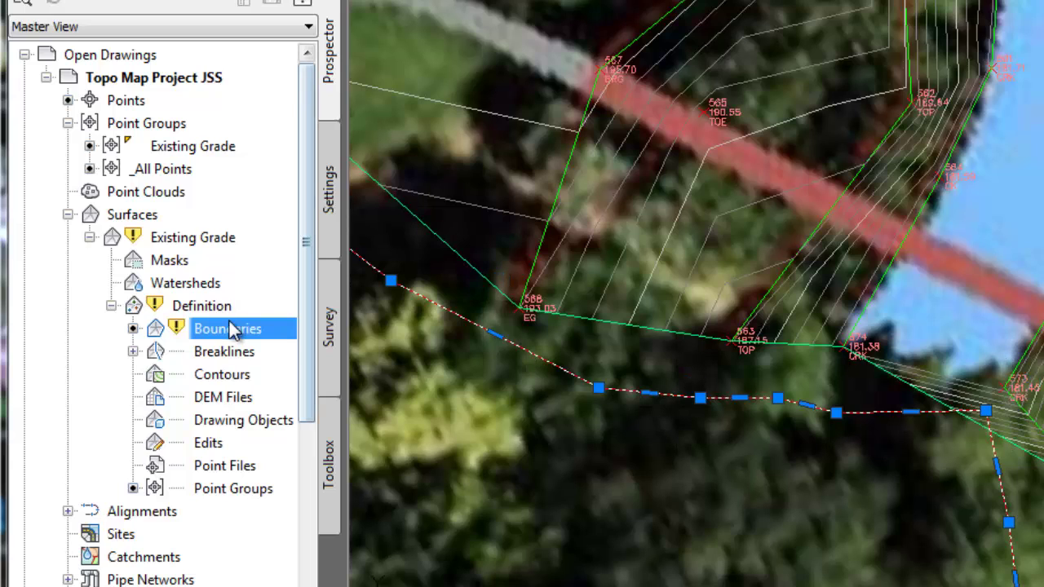
{"action": "left_click", "coordinate": [171, 241]}
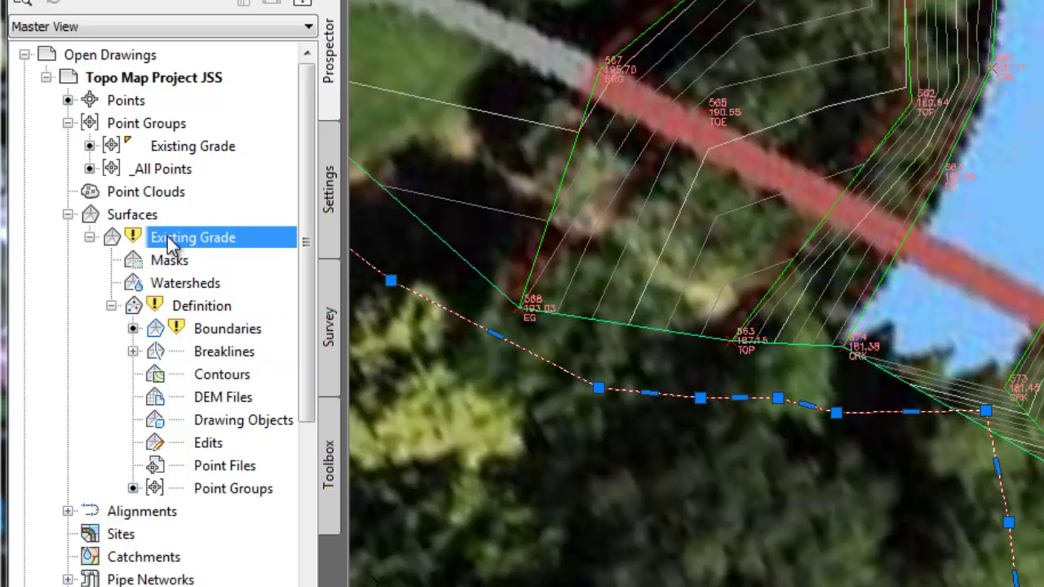
{"action": "right_click", "coordinate": [171, 243]}
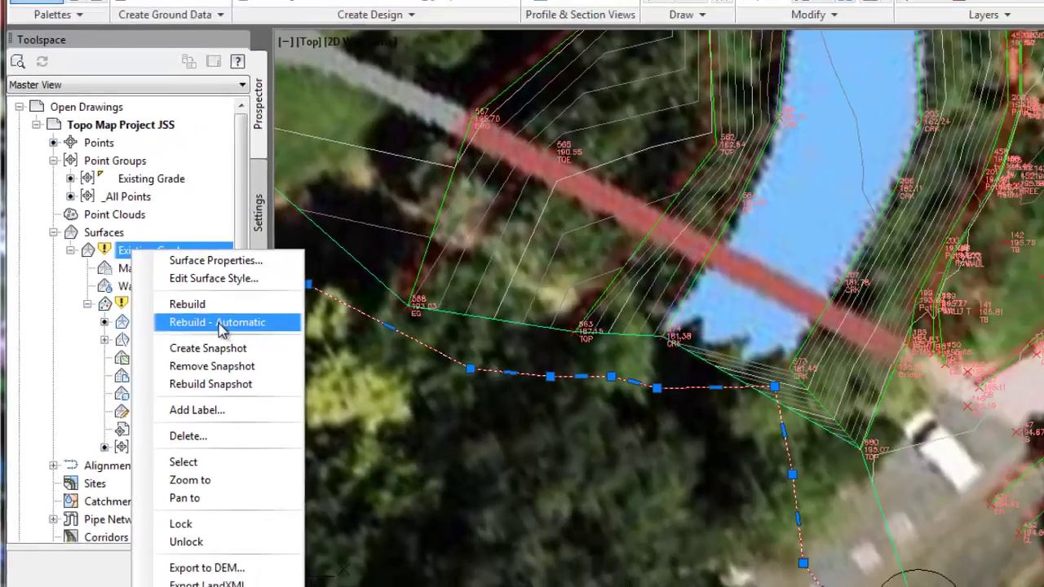
- Set Existing Grade to Rebuild - Automatic, then close the Event Viewer and clear the selection
{"action": "left_click", "coordinate": [278, 330]}
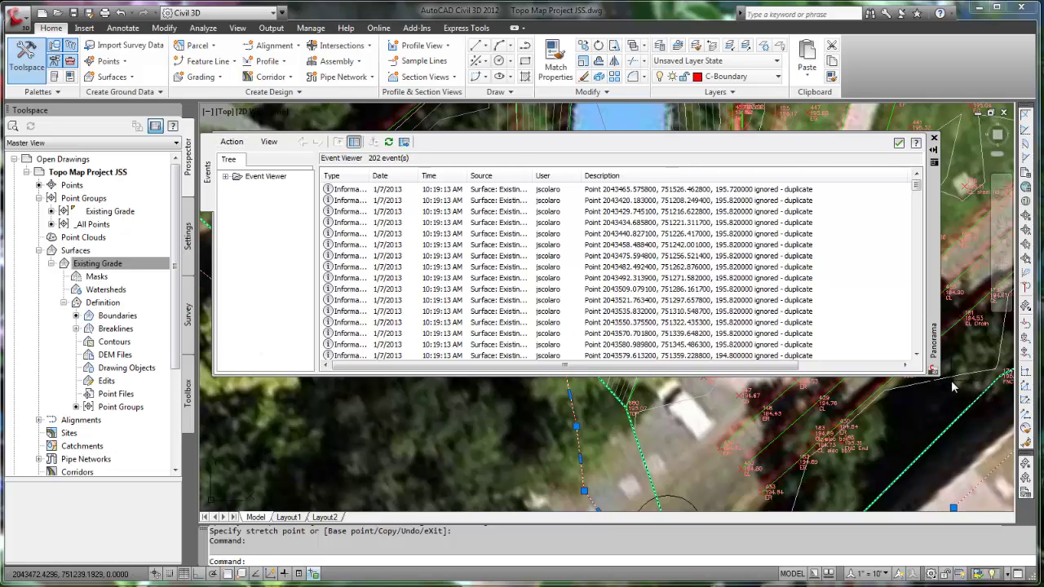
{"action": "left_click_drag", "start_coordinate": [937, 373], "coordinate": [296, 183]}
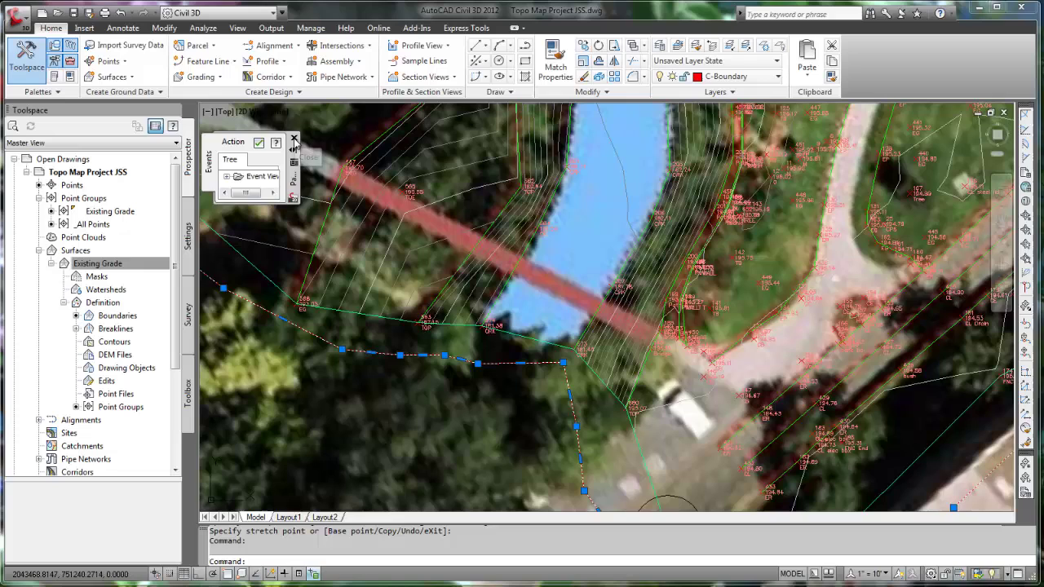
{"action": "left_click", "coordinate": [294, 139]}
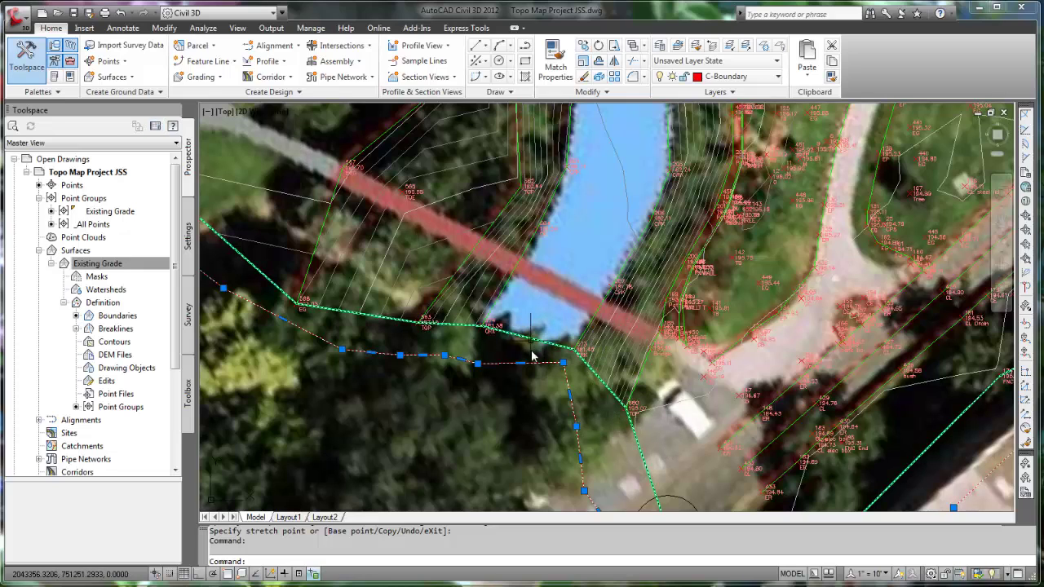
{"action": "key", "text": "Escape"}
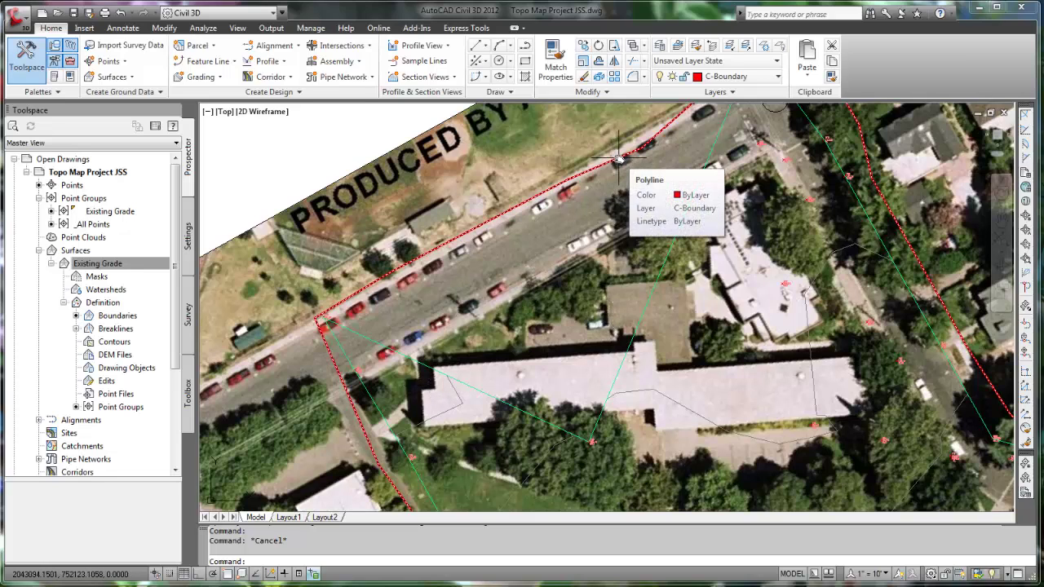
- Stretch the boundary's northern vertex onto the street edge, then zoom back out over the site
{"action": "left_click", "coordinate": [619, 158]}
{"action": "left_click", "coordinate": [642, 149]}
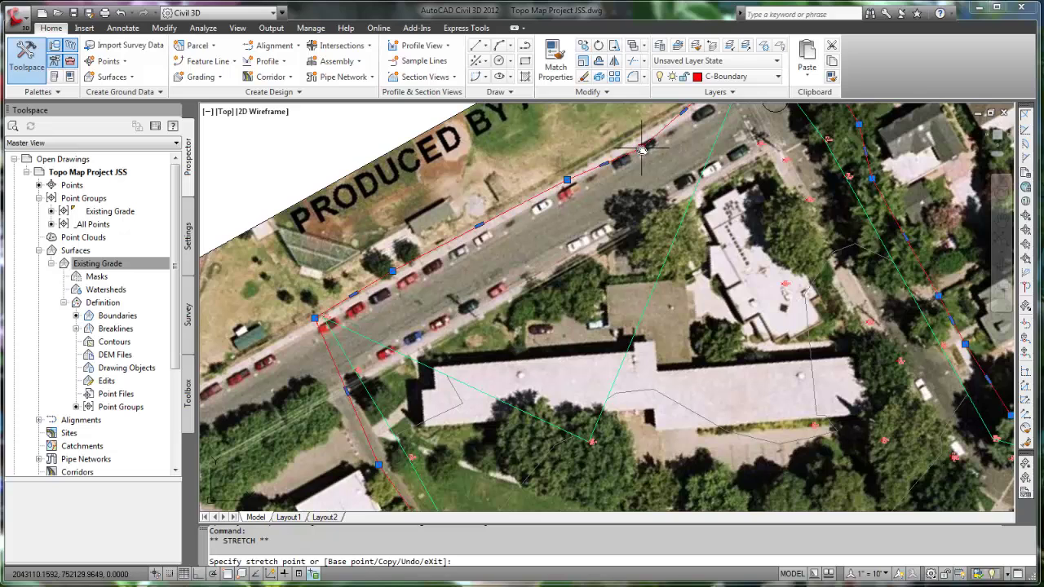
{"action": "left_click", "coordinate": [635, 134]}
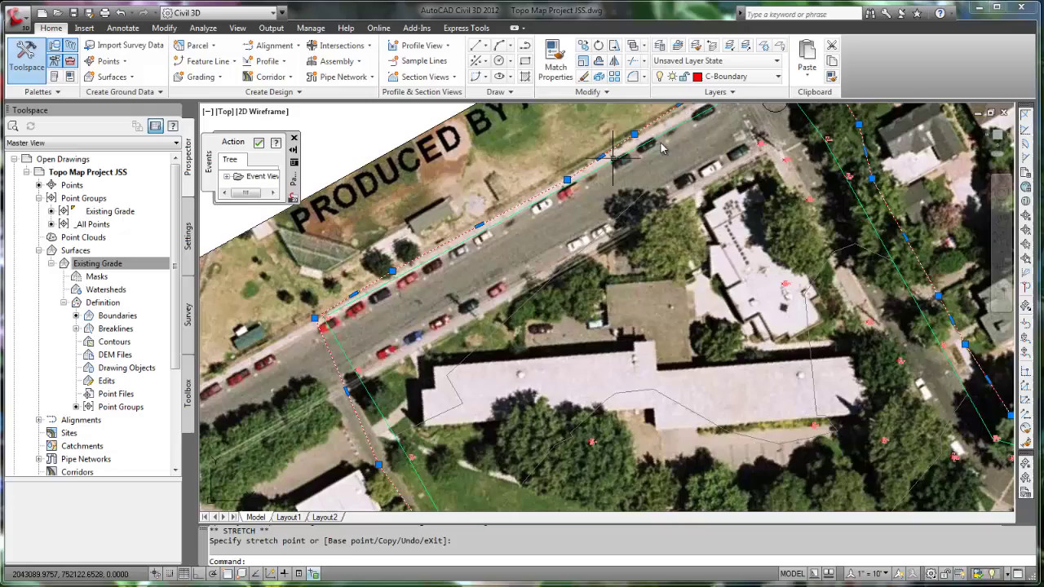
{"action": "key", "text": "Escape"}
{"action": "scroll", "coordinate": [636, 412], "scroll_direction": "down", "scroll_amount": 5}
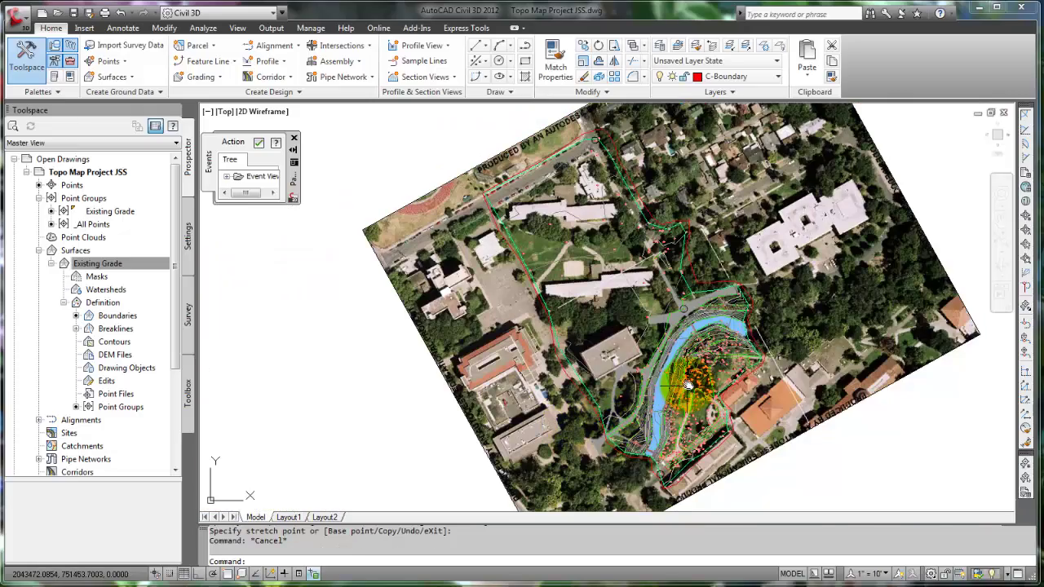
{"action": "scroll", "coordinate": [636, 411], "scroll_direction": "up", "scroll_amount": 4}
{"action": "scroll", "coordinate": [655, 432], "scroll_direction": "up", "scroll_amount": 6}
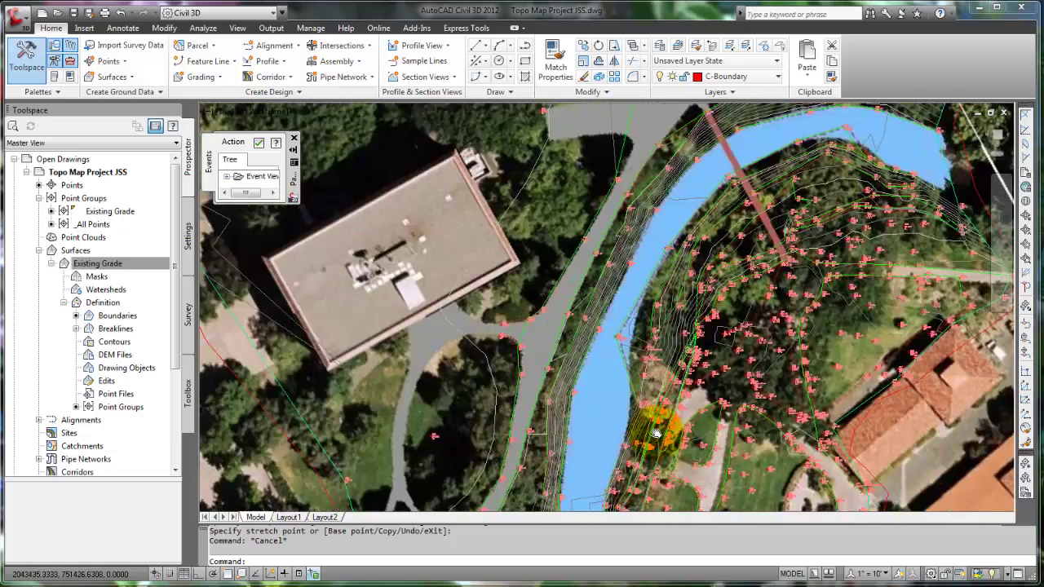
{"action": "scroll", "coordinate": [677, 432], "scroll_direction": "up", "scroll_amount": 5}
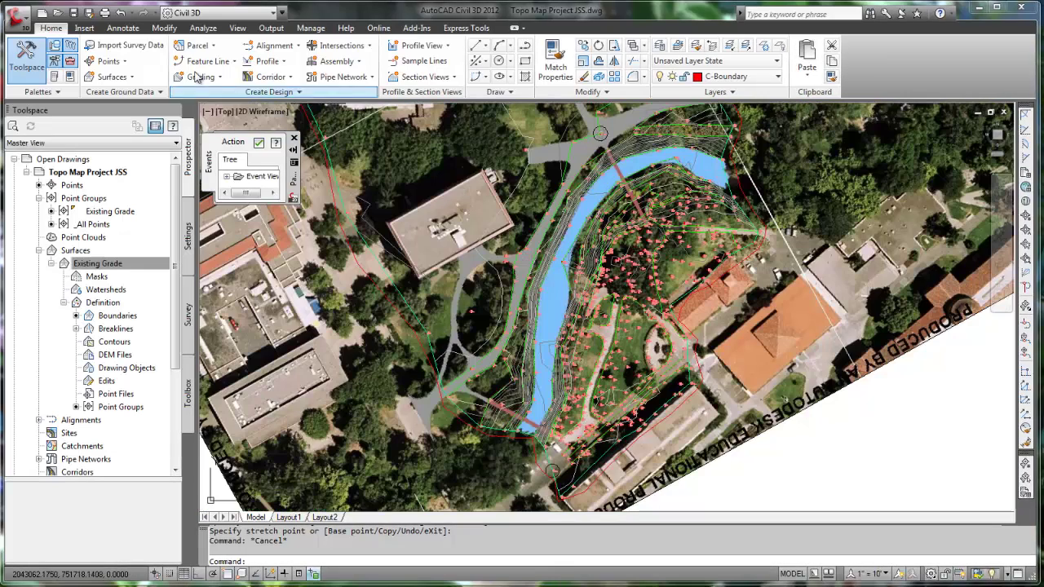
- Save the drawing and freeze the C-Aerial Photo layer to hide the image
{"action": "left_click", "coordinate": [73, 13]}
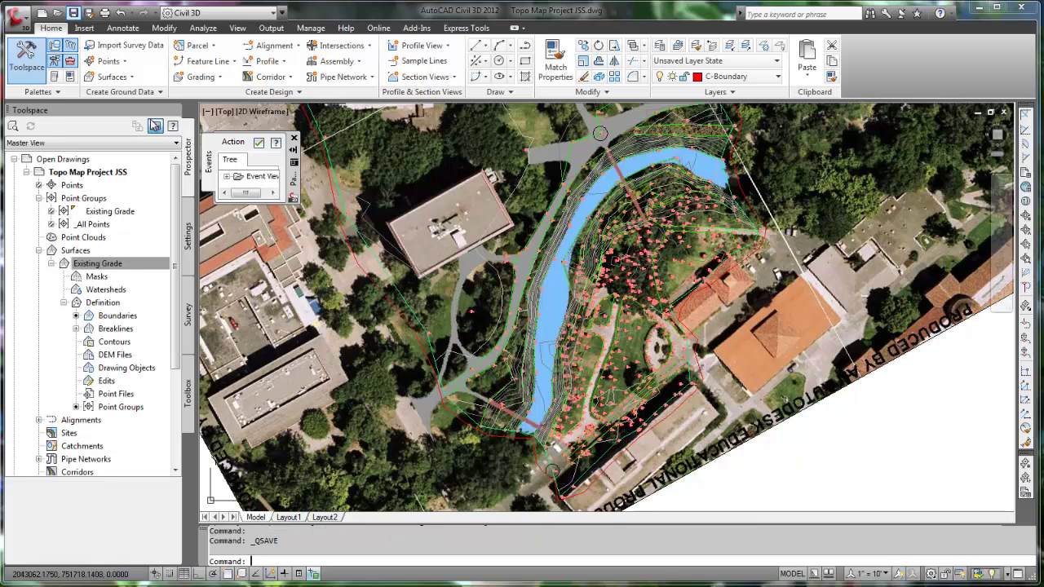
{"action": "scroll", "coordinate": [566, 323], "scroll_direction": "down", "scroll_amount": 5}
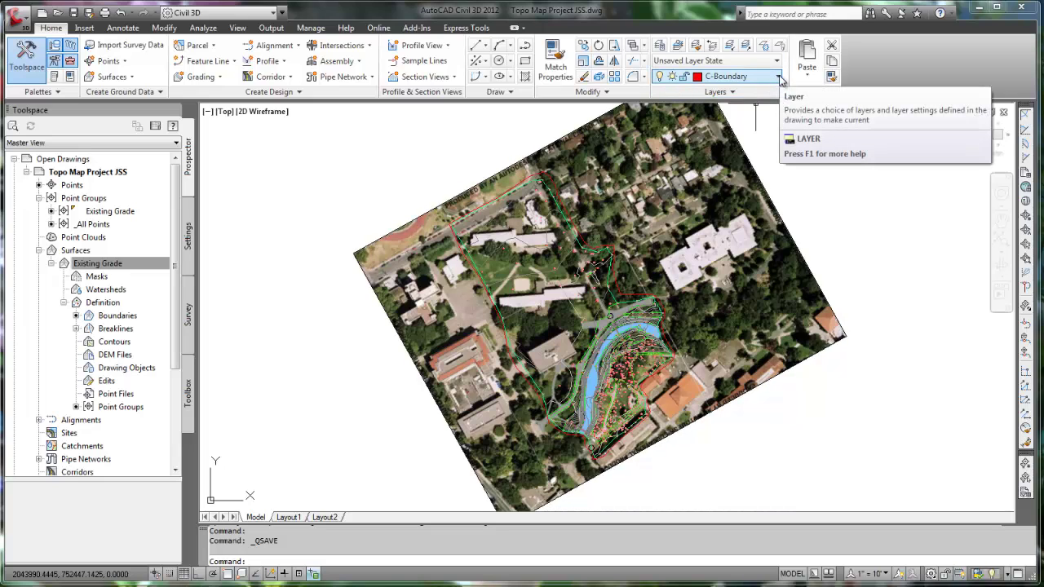
{"action": "left_click", "coordinate": [745, 151]}
{"action": "left_click", "coordinate": [778, 77]}
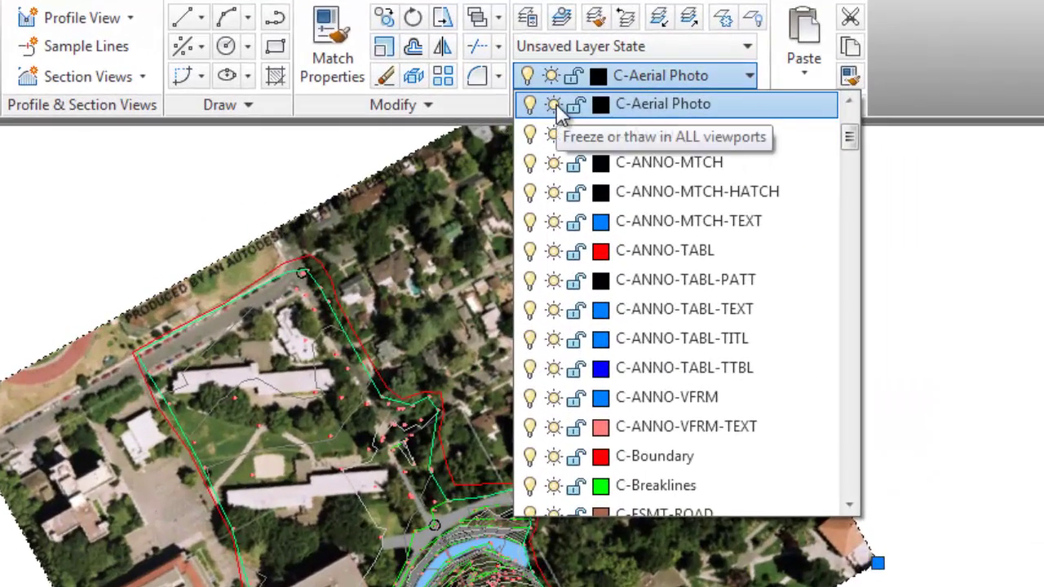
{"action": "left_click", "coordinate": [553, 105]}
{"action": "left_click", "coordinate": [905, 428]}
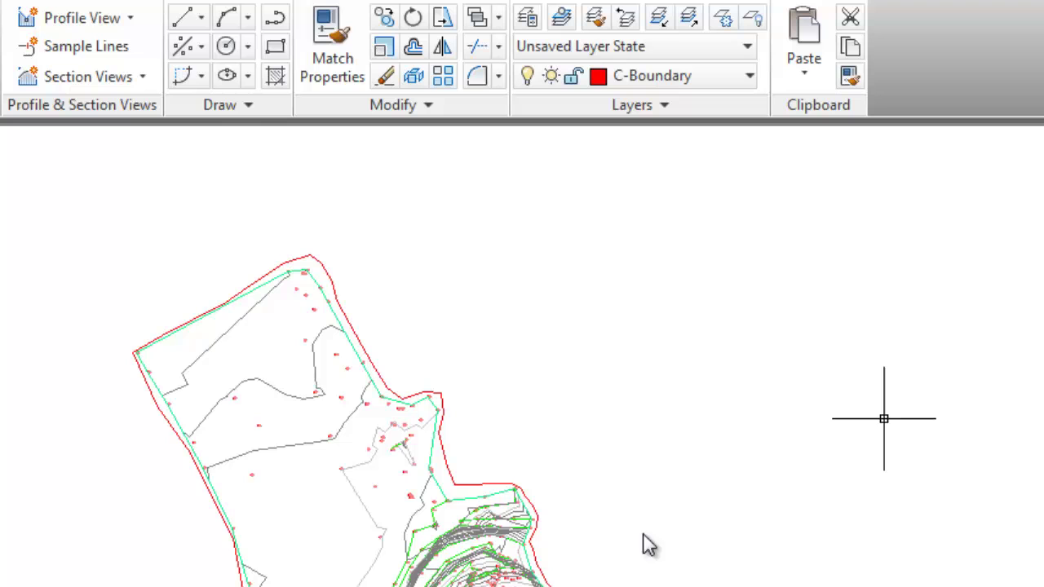
- Make layer 0 current and freeze C-Boundary to hide the red outline
{"action": "left_click", "coordinate": [749, 76]}
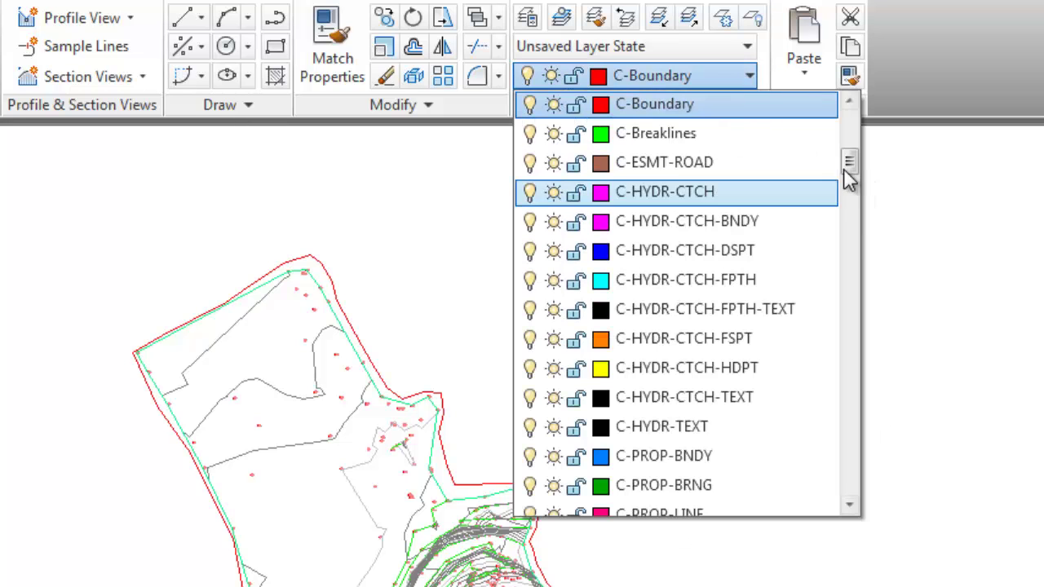
{"action": "left_click_drag", "start_coordinate": [848, 161], "coordinate": [850, 121]}
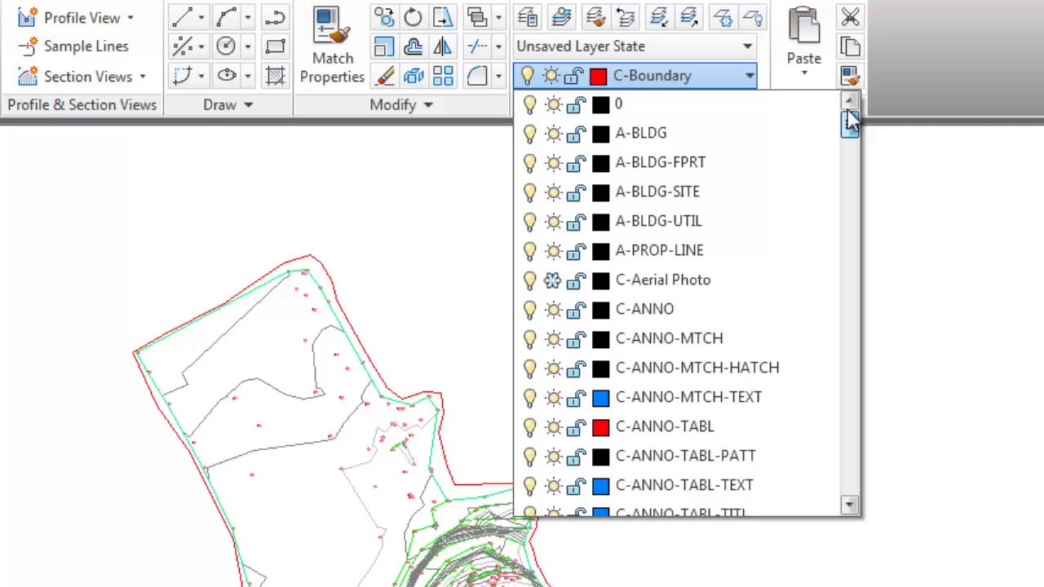
{"action": "left_click", "coordinate": [666, 104]}
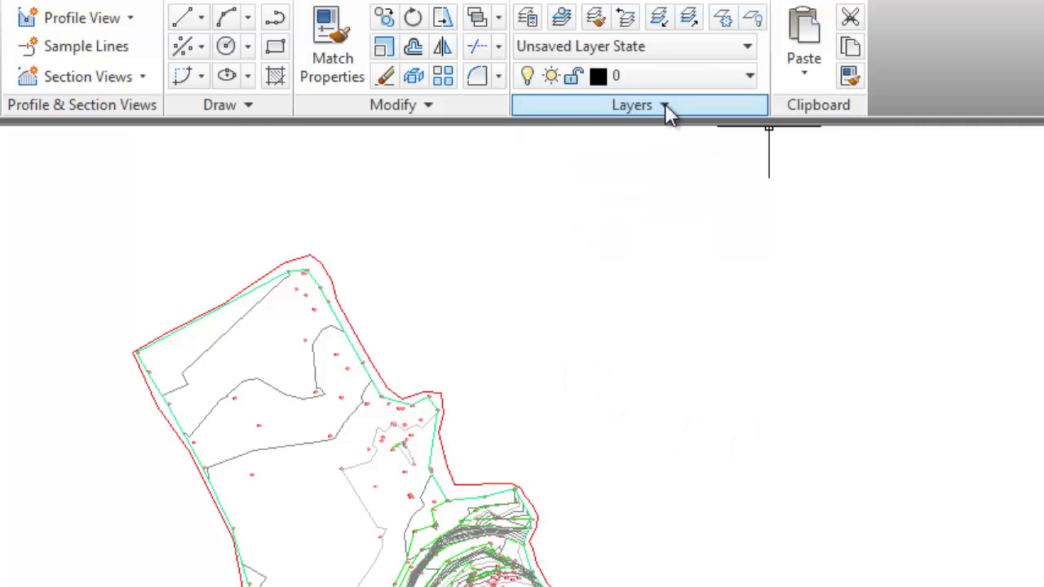
{"action": "left_click", "coordinate": [751, 79]}
{"action": "left_click", "coordinate": [853, 286]}
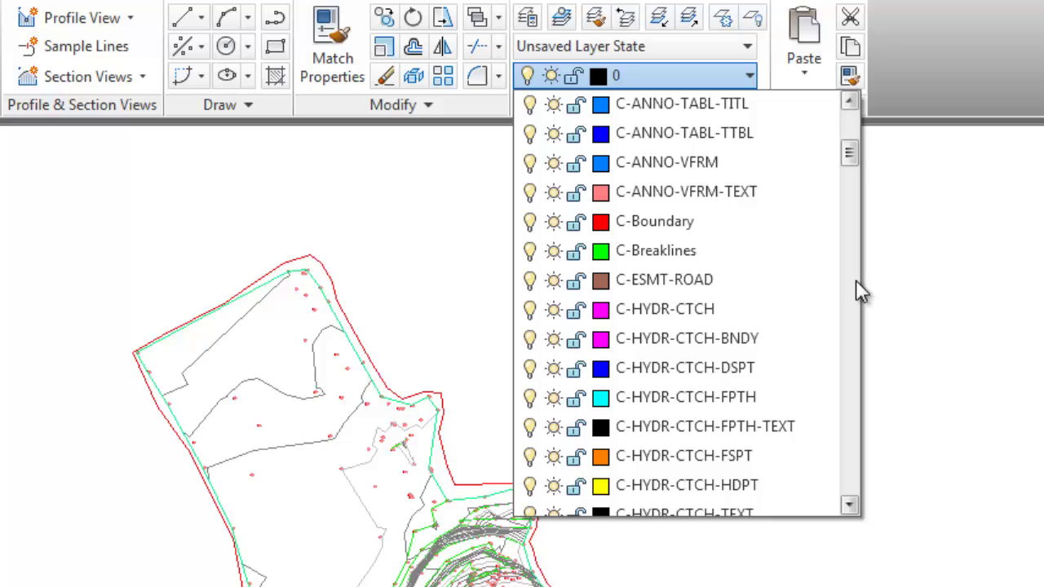
{"action": "left_click", "coordinate": [553, 223]}
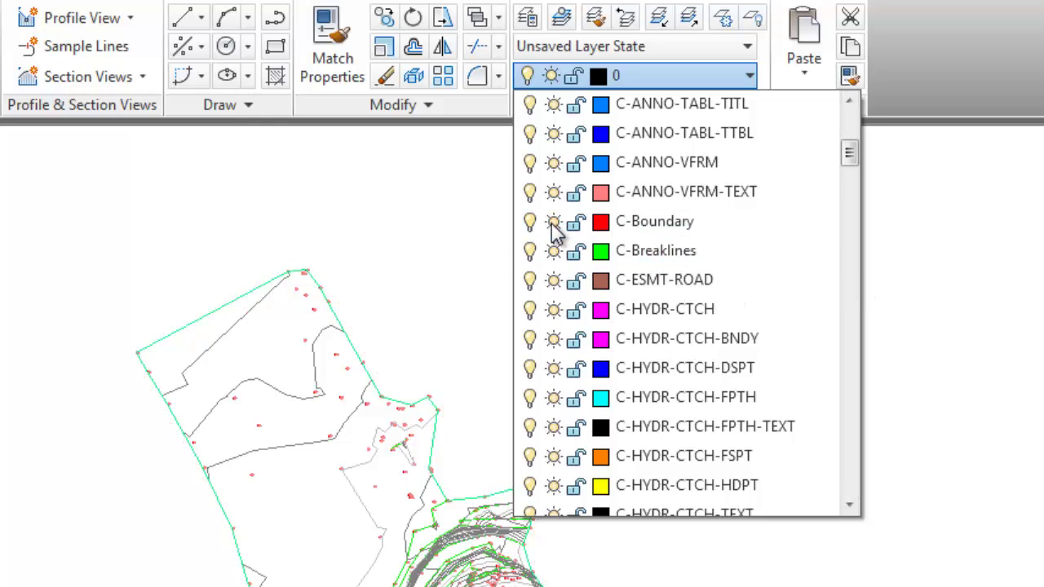
{"action": "left_click", "coordinate": [554, 223]}
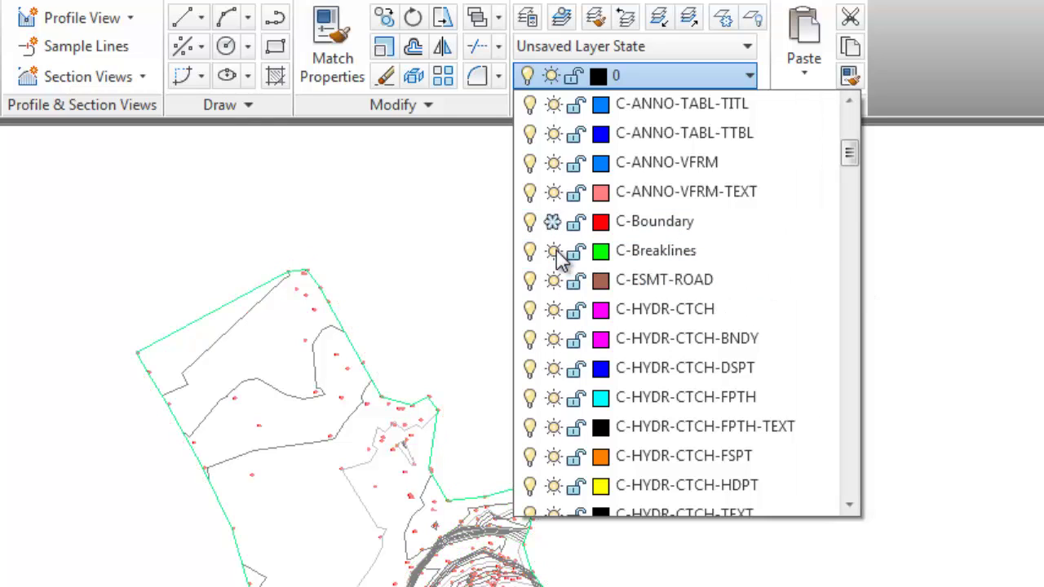
{"action": "left_click", "coordinate": [603, 584]}
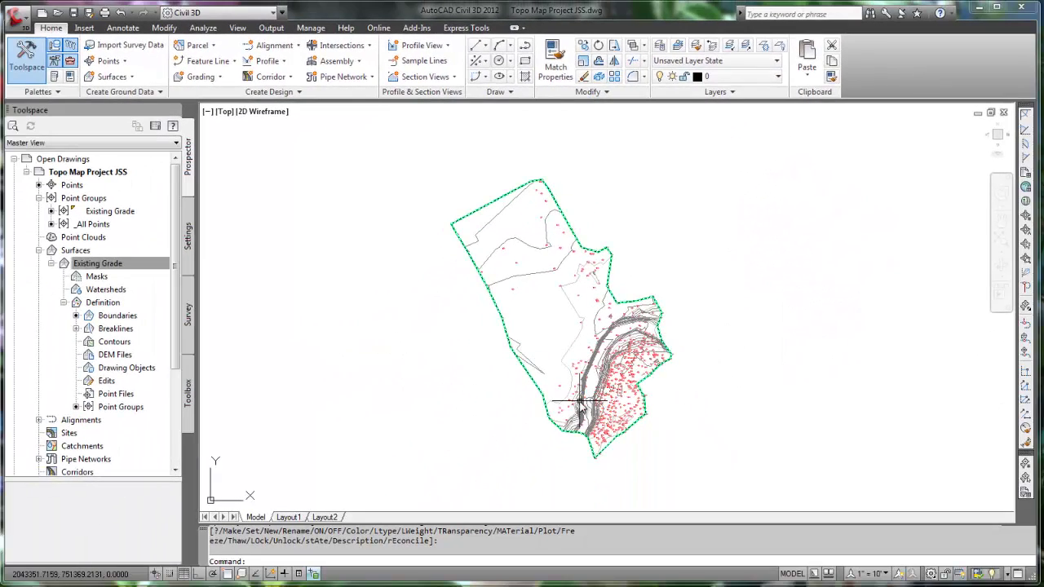
{"action": "mouse_move", "coordinate": [576, 401]}
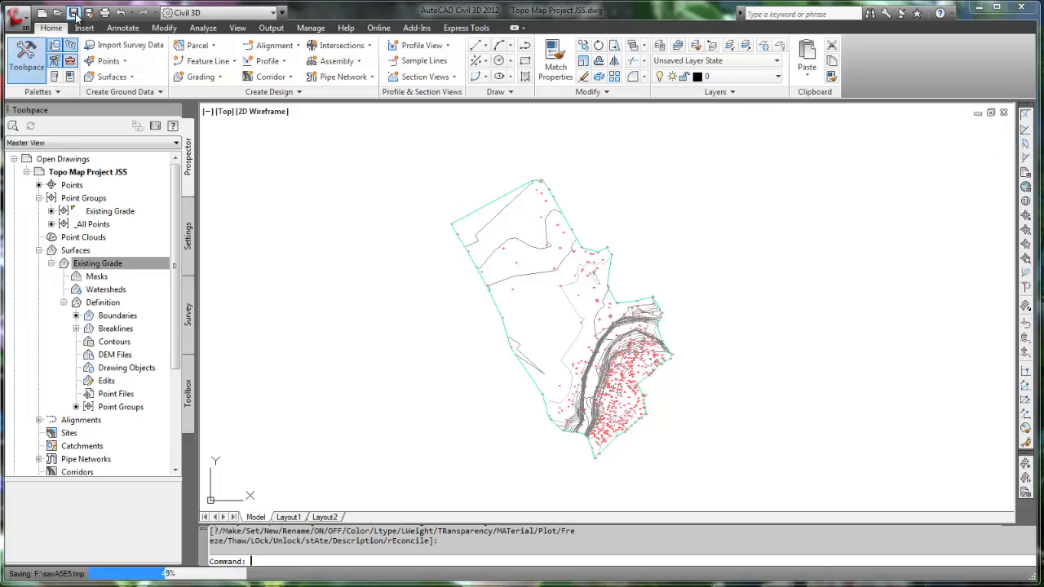
- Save the drawing, then Free Orbit the Existing Grade surface to view its contour relief in 3D
{"action": "left_click", "coordinate": [74, 13]}
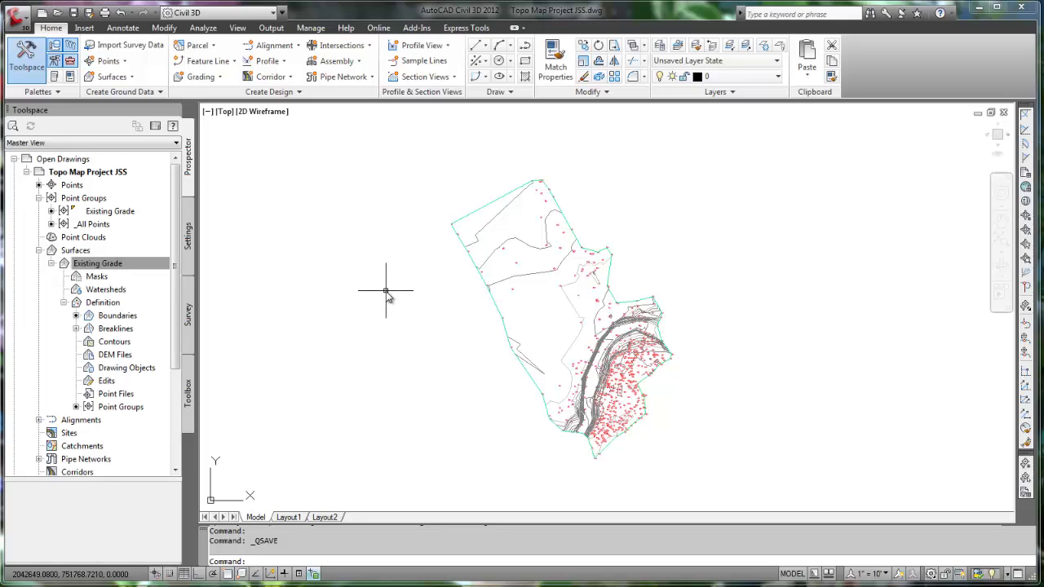
{"action": "left_click", "coordinate": [237, 28]}
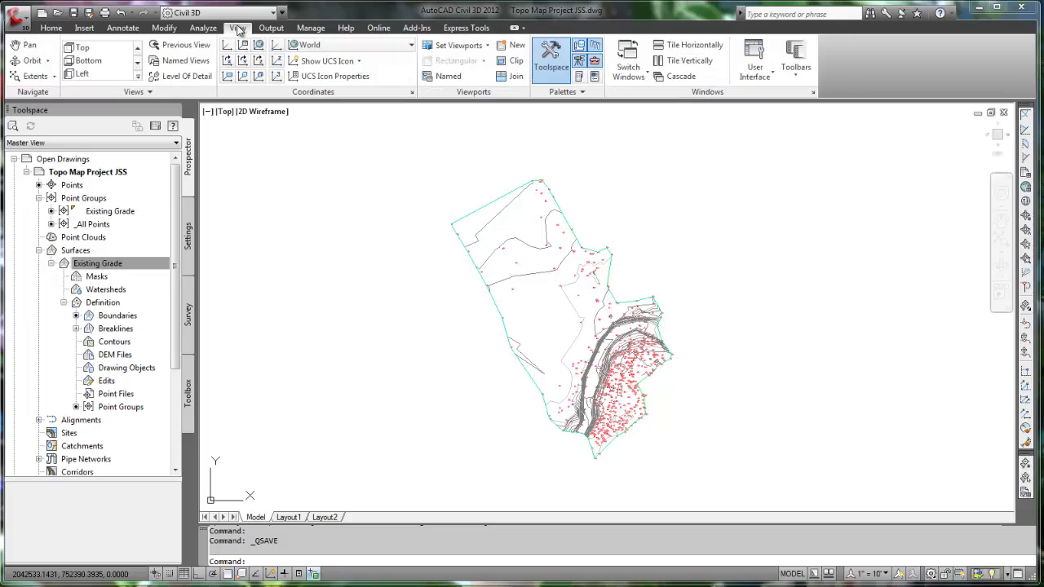
{"action": "left_click", "coordinate": [50, 61]}
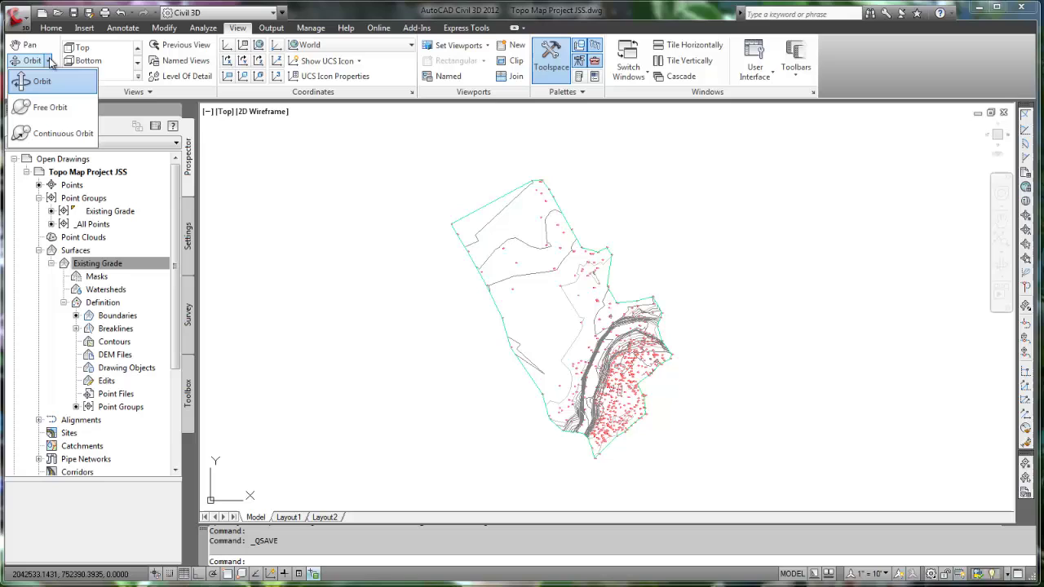
{"action": "left_click", "coordinate": [50, 108]}
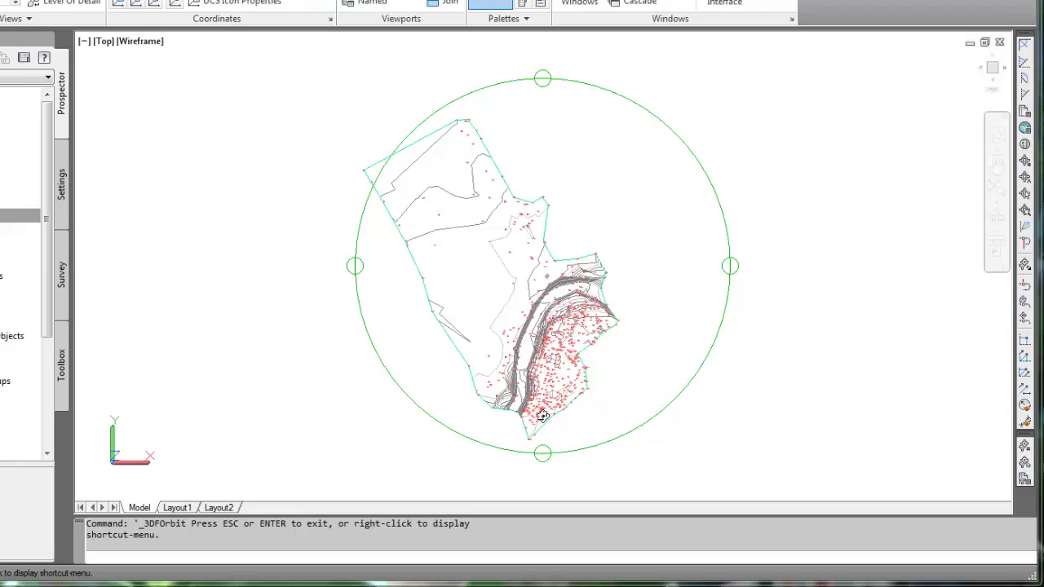
{"action": "left_click_drag", "start_coordinate": [499, 394], "coordinate": [513, 371]}
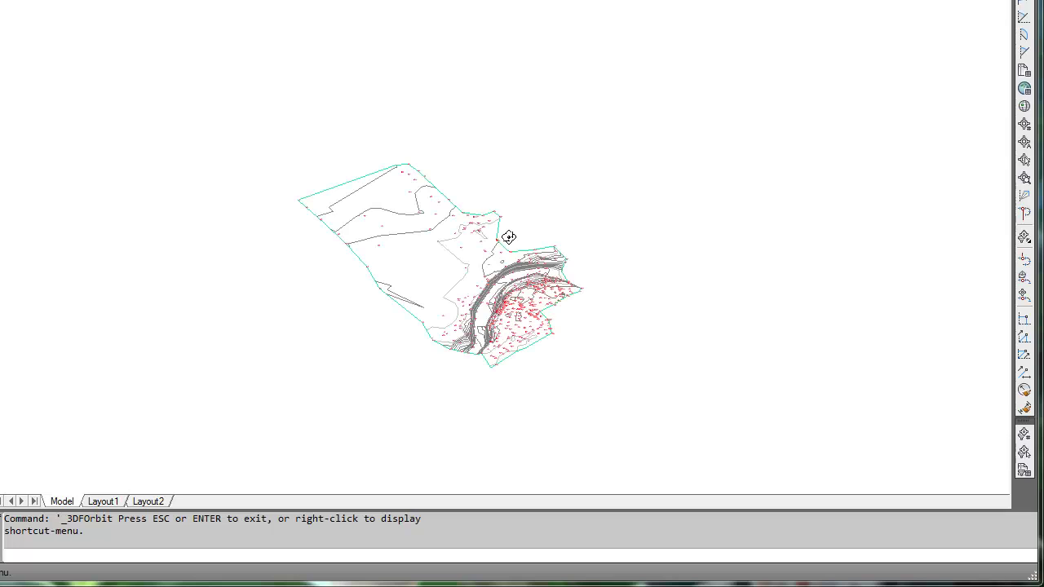
{"action": "left_click_drag", "start_coordinate": [496, 330], "coordinate": [497, 261]}
{"action": "left_click_drag", "start_coordinate": [488, 308], "coordinate": [488, 312]}
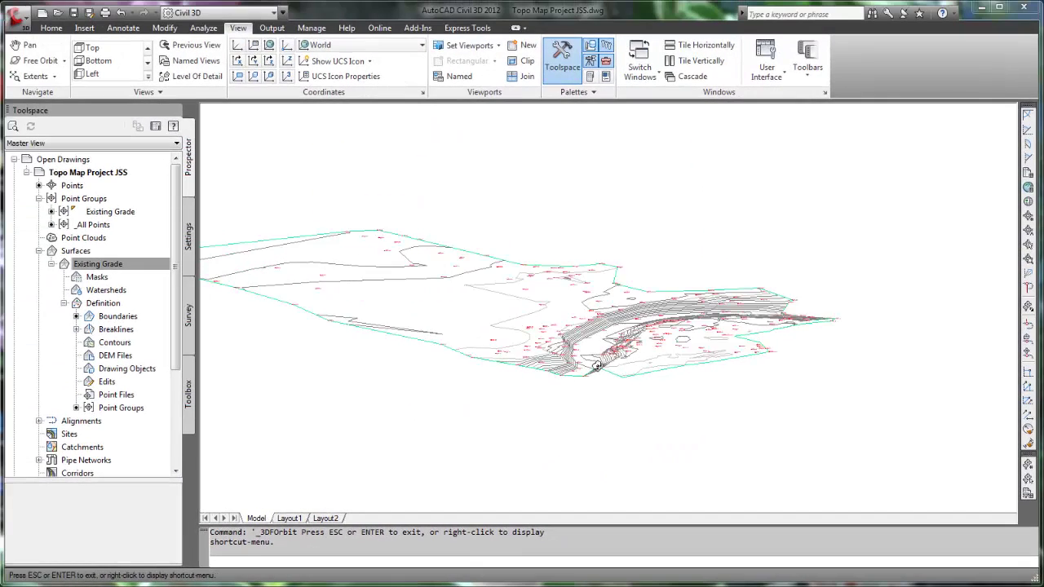
{"action": "scroll", "coordinate": [597, 366], "scroll_direction": "up", "scroll_amount": 5}
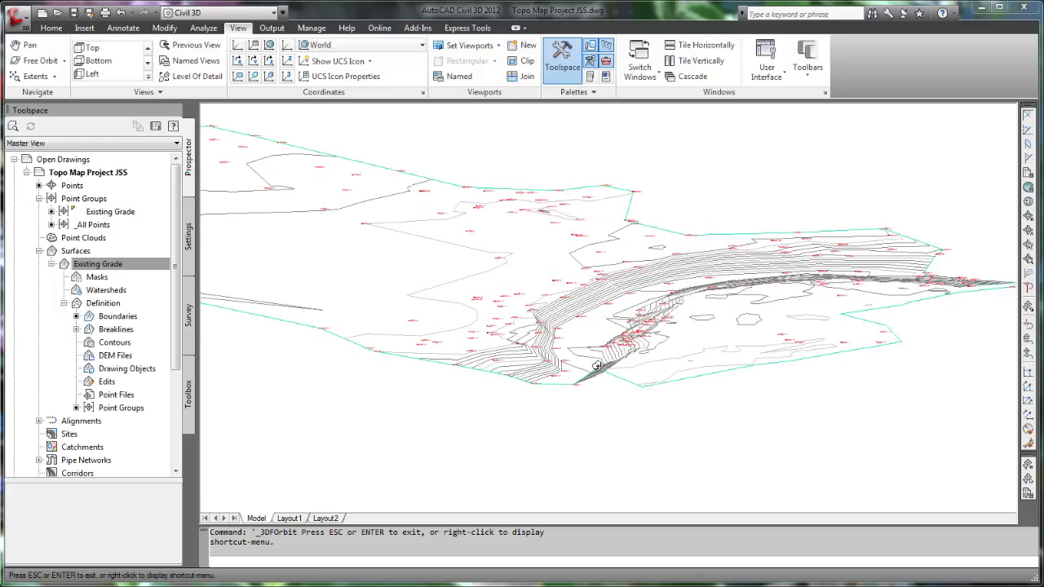
{"action": "scroll", "coordinate": [597, 366], "scroll_direction": "up", "scroll_amount": 1}
{"action": "scroll", "coordinate": [547, 377], "scroll_direction": "up", "scroll_amount": 2}
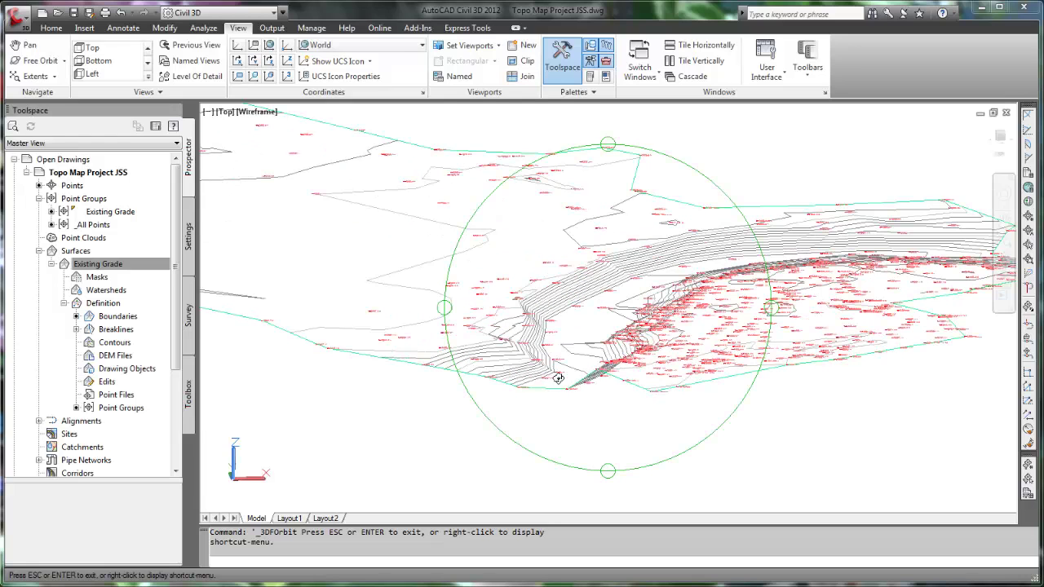
{"action": "left_click_drag", "start_coordinate": [550, 372], "coordinate": [574, 380]}
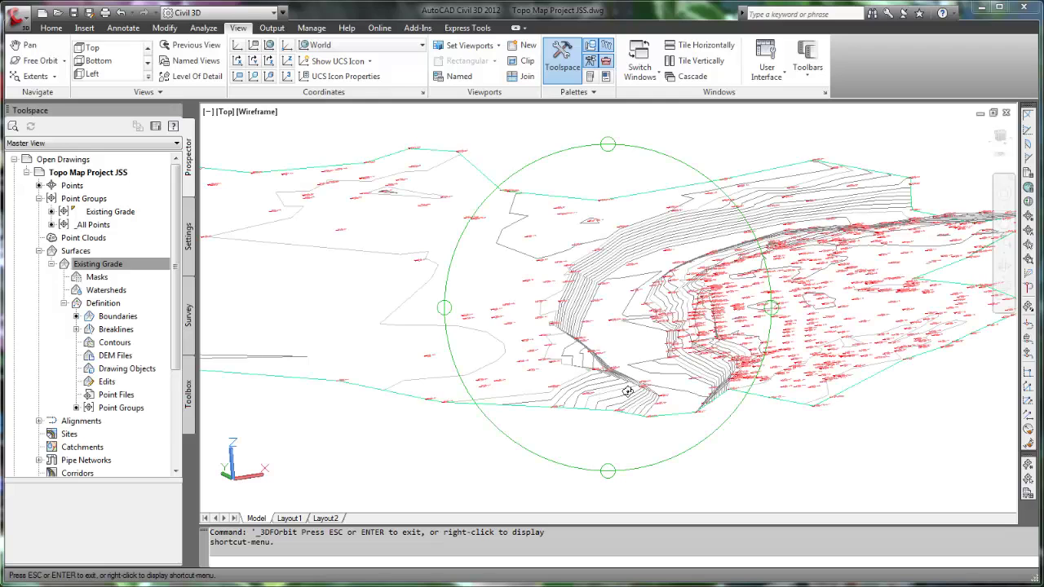
{"action": "left_click_drag", "start_coordinate": [631, 392], "coordinate": [631, 376]}
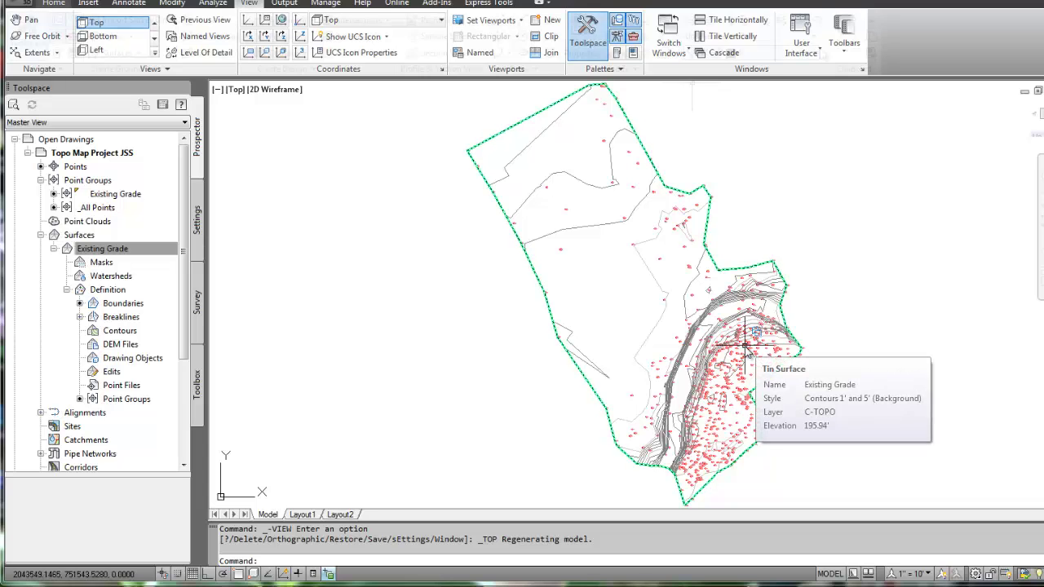
- Thaw C-Aerial Photo and fade the aerial image to 54 beneath the contours
{"action": "scroll", "coordinate": [816, 56], "scroll_direction": "up", "scroll_amount": 5}
{"action": "left_click", "coordinate": [816, 54]}
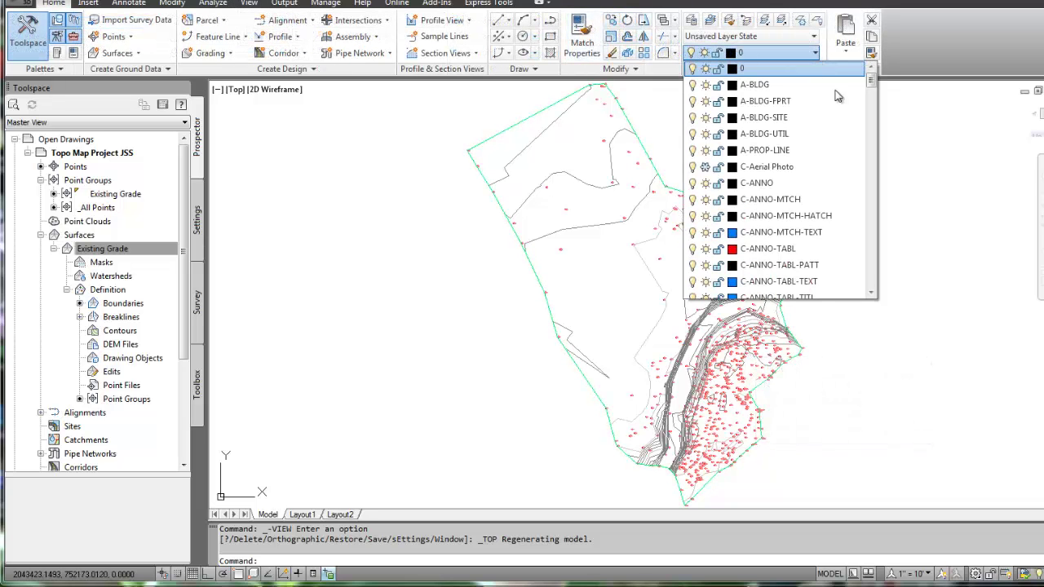
{"action": "left_click", "coordinate": [707, 168]}
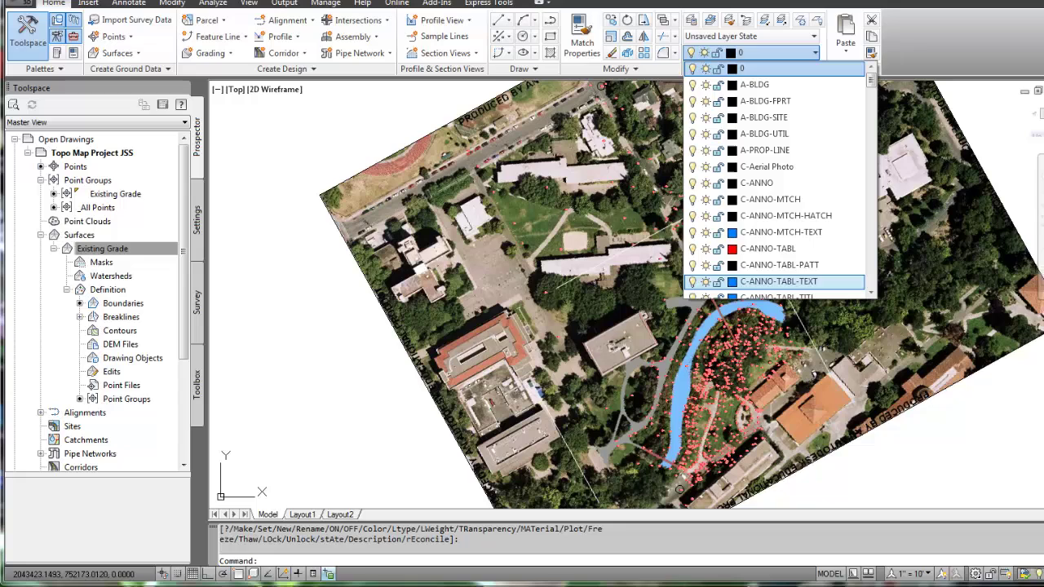
{"action": "left_click", "coordinate": [988, 178]}
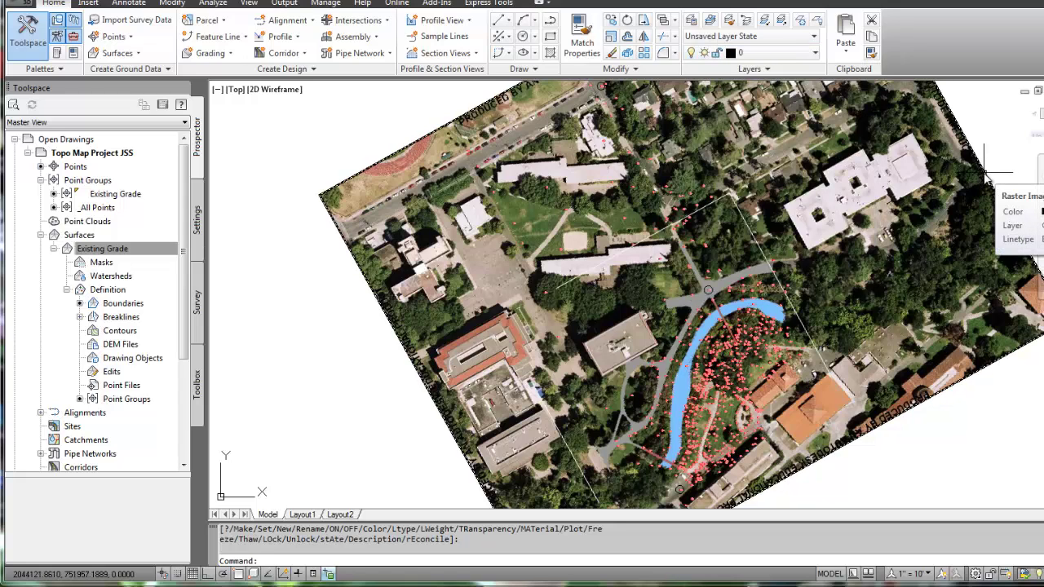
{"action": "left_click", "coordinate": [987, 175]}
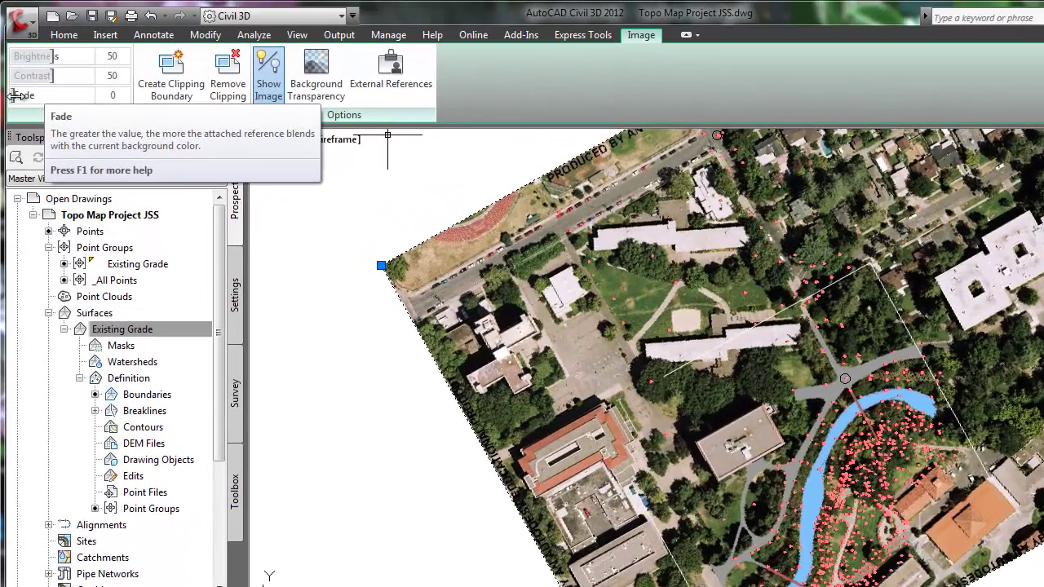
{"action": "left_click_drag", "start_coordinate": [15, 95], "coordinate": [85, 104]}
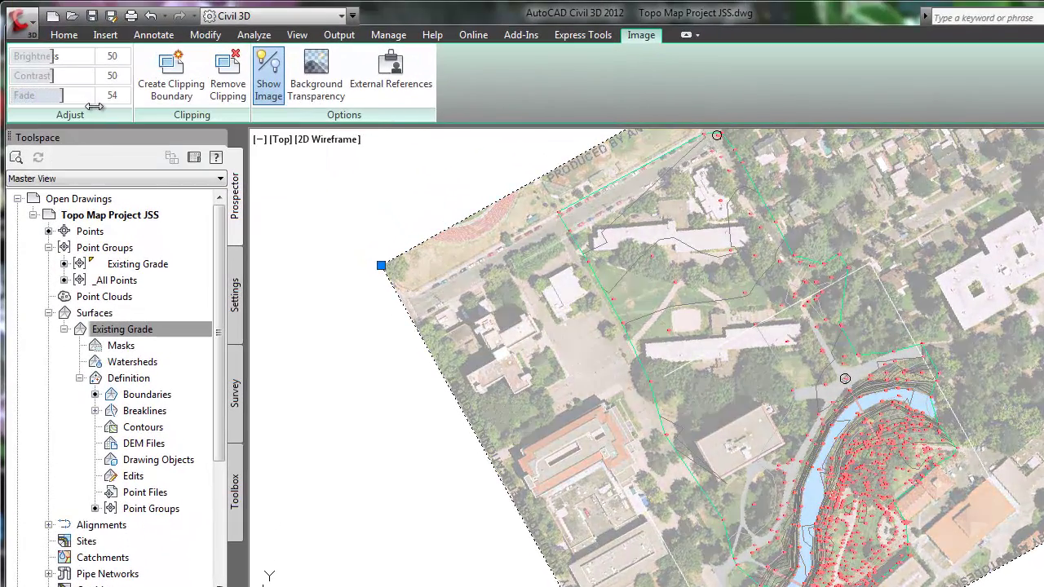